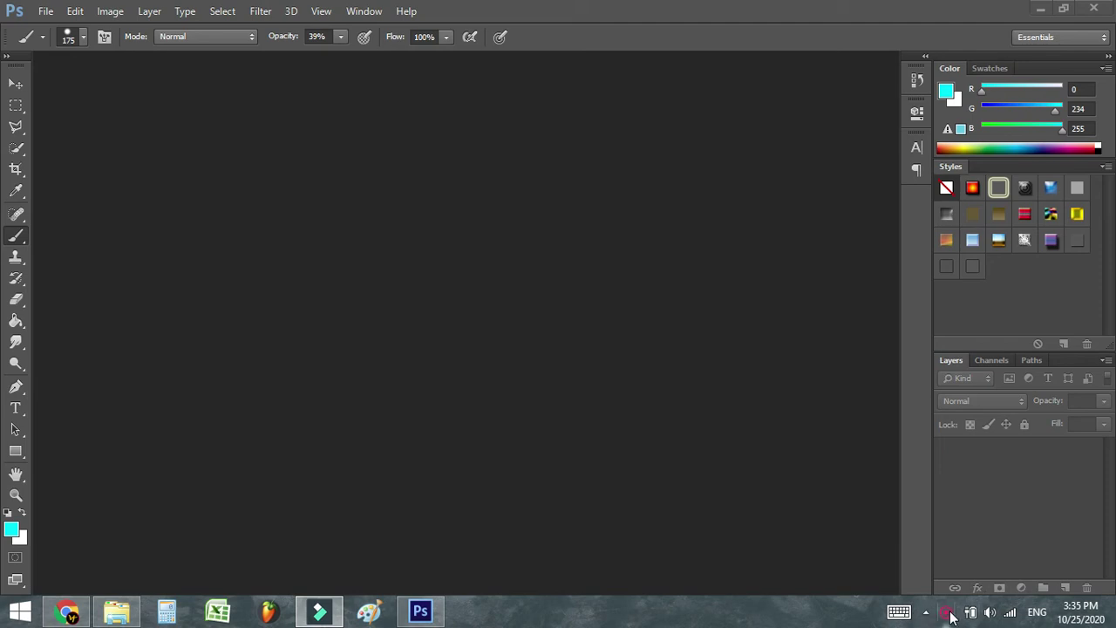
Open the rock_stock1 and mad_sky_10_wide photos, then start a new 2500×1500 px, 300 ppi document
right_click(949, 610)
click(959, 604)
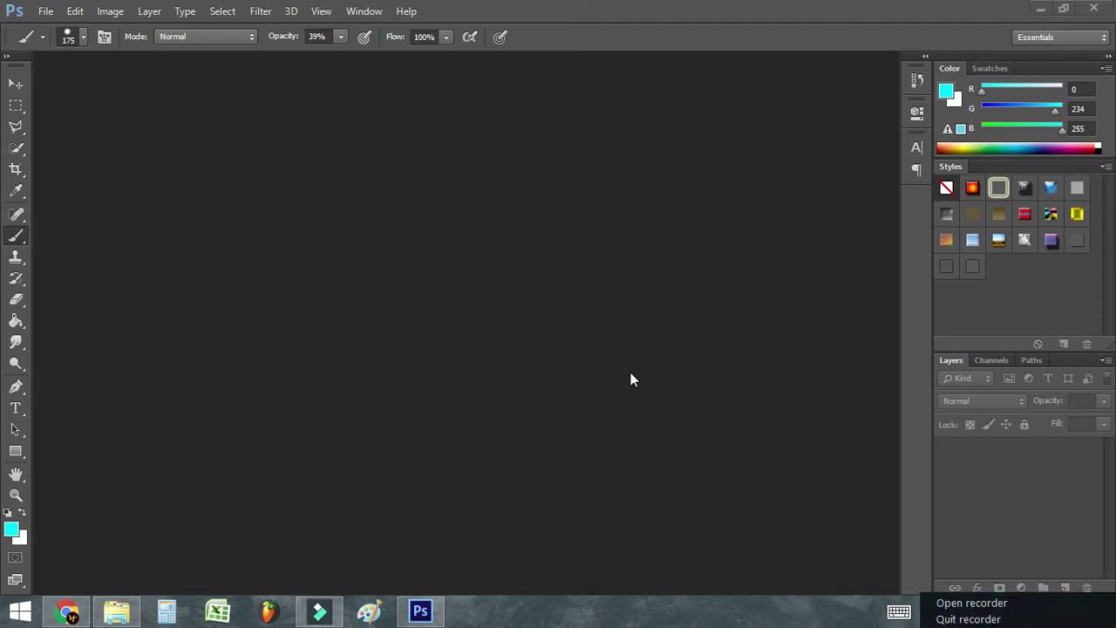
key(ctrl+o)
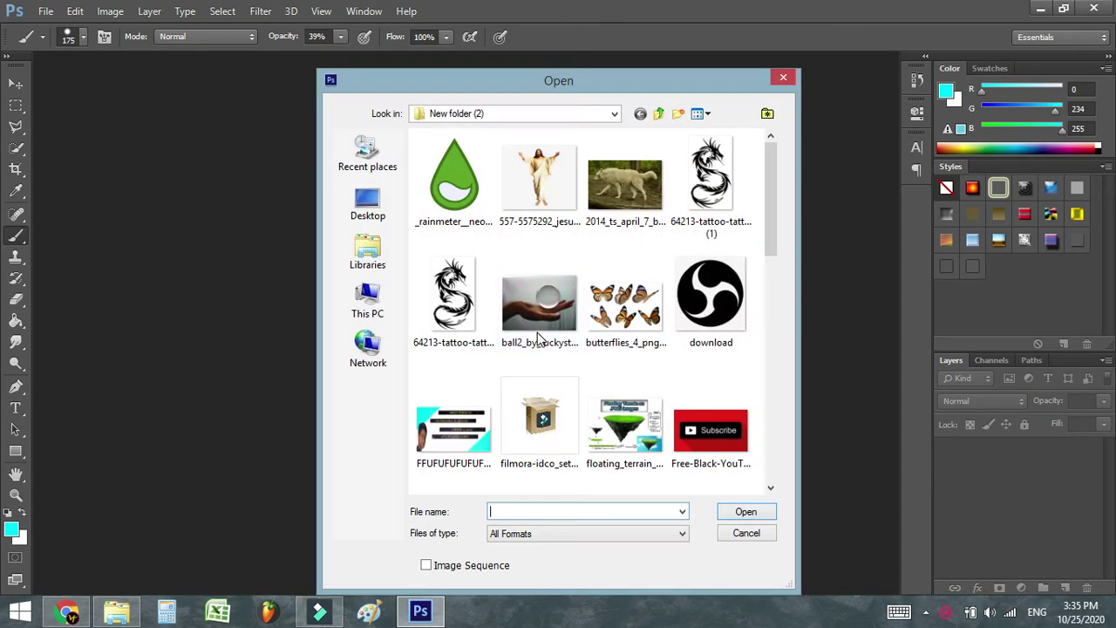
click(645, 293)
scroll(637, 308, down, 2)
scroll(638, 308, down, 5)
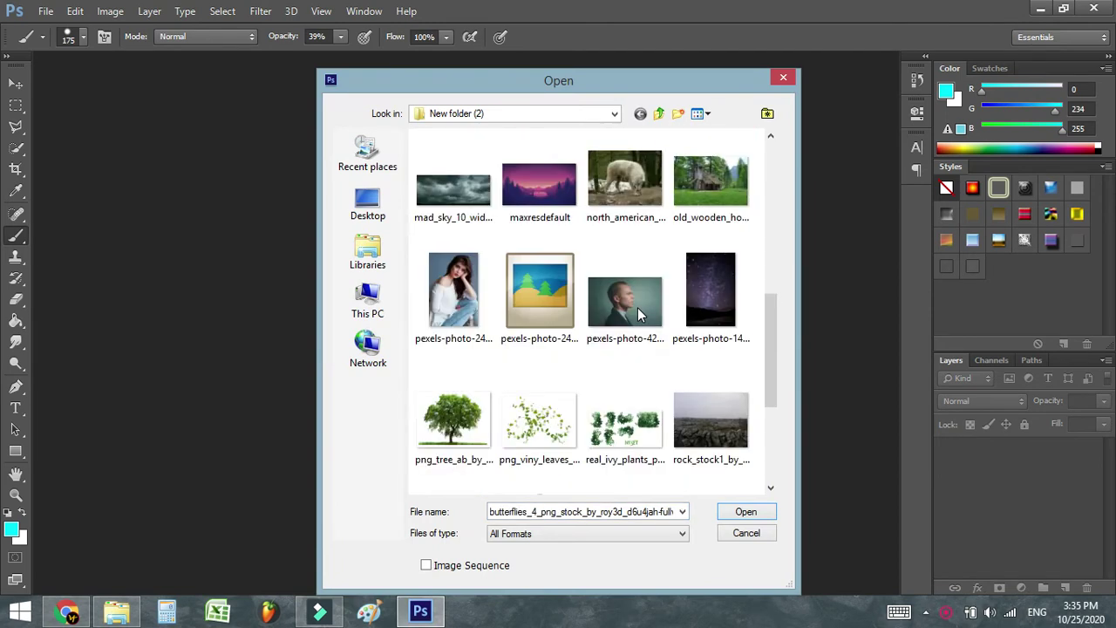
scroll(638, 308, down, 3)
click(726, 187)
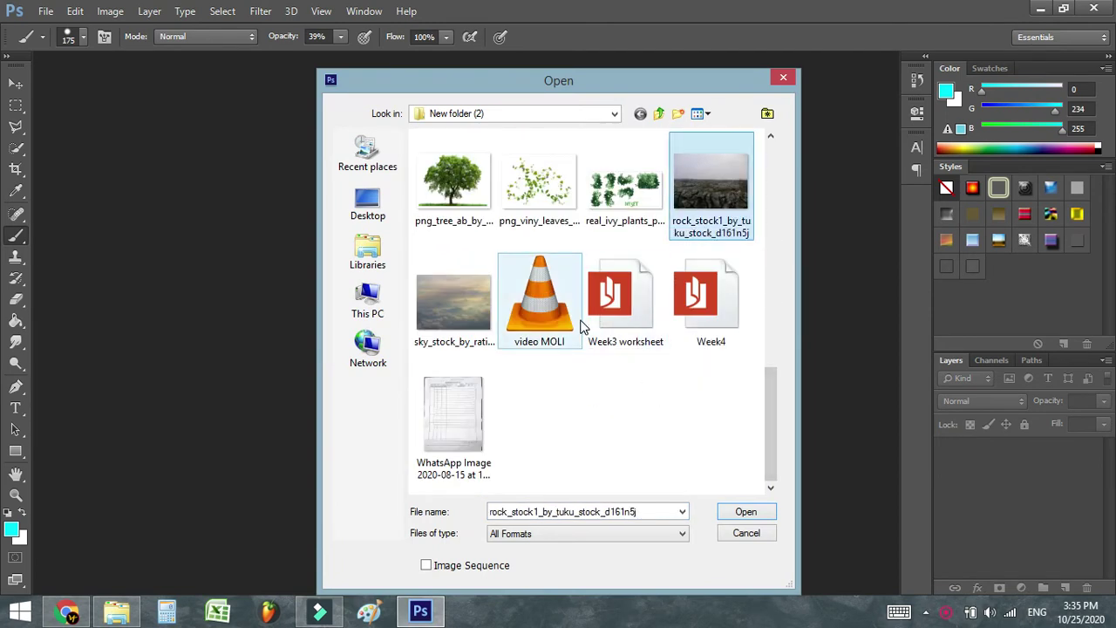
scroll(585, 319, up, 2)
scroll(611, 272, up, 3)
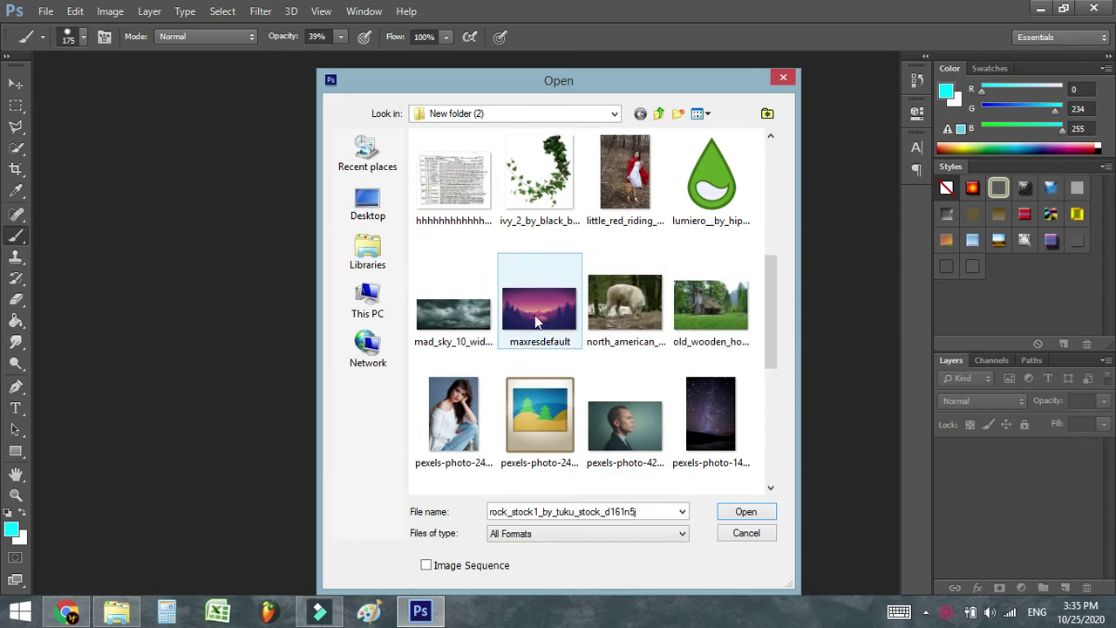
double_click(450, 321)
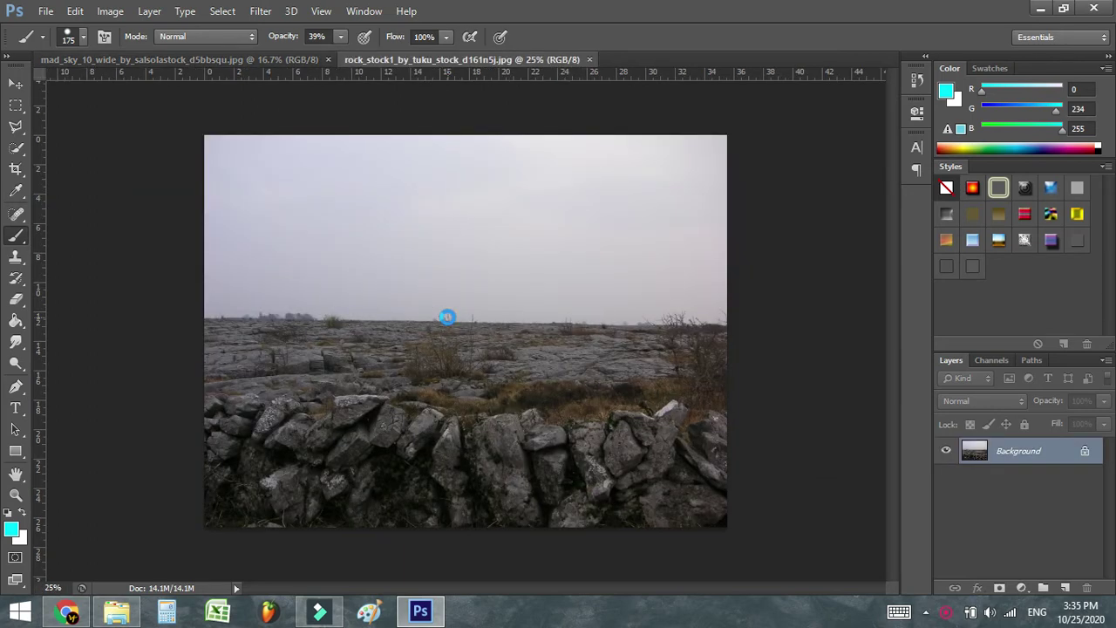
key(ctrl+n)
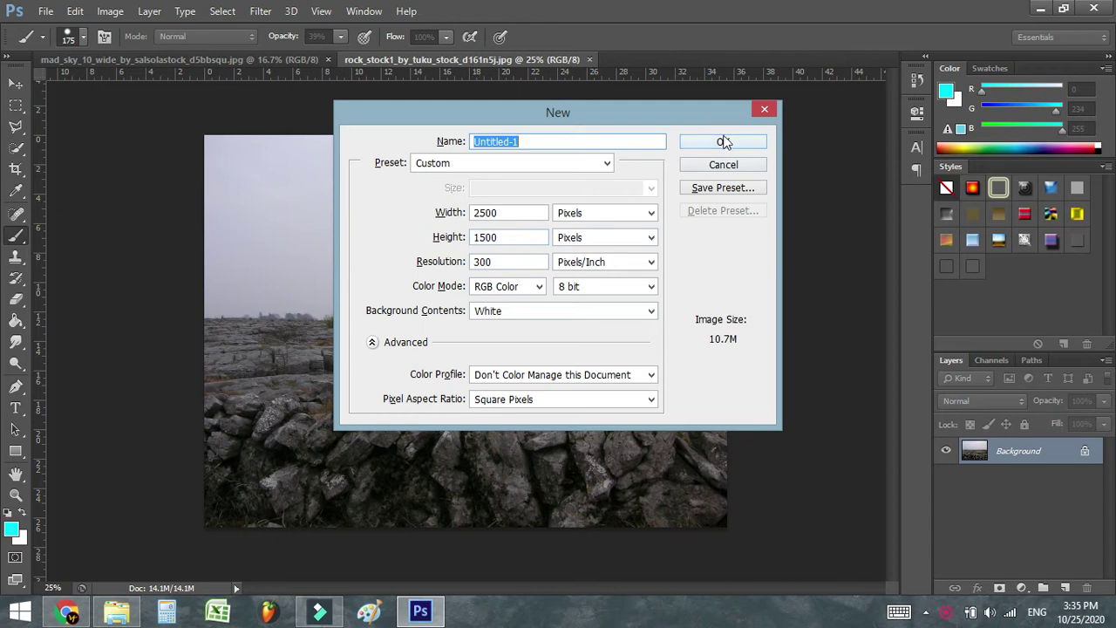
Create the 2500×1500 document and fill it with a grey #5c5d5d Solid Color layer
click(722, 143)
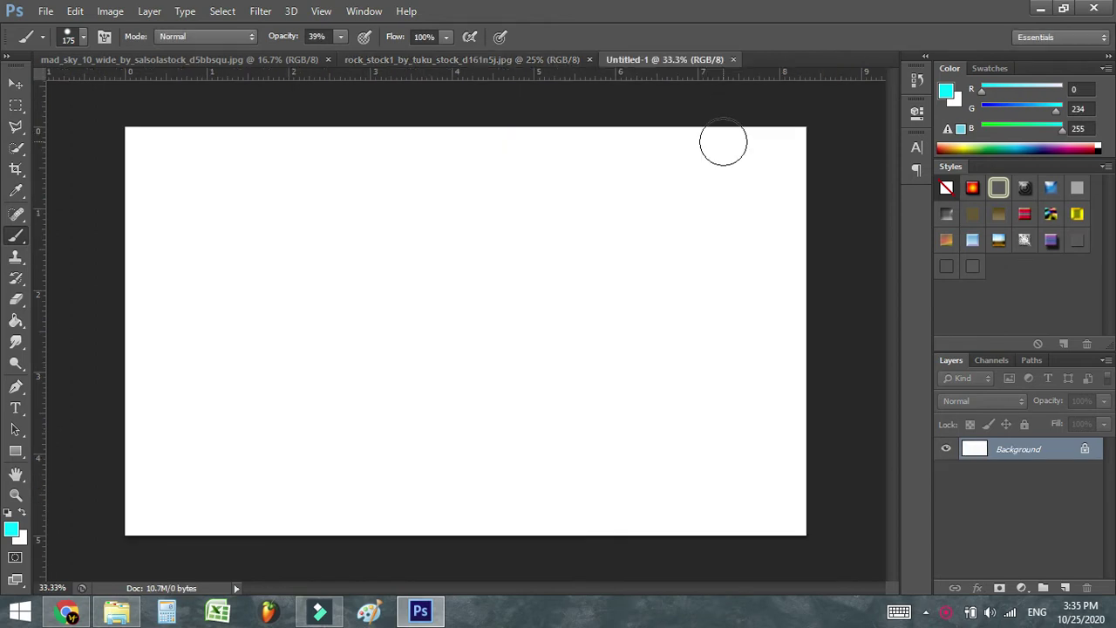
click(1023, 588)
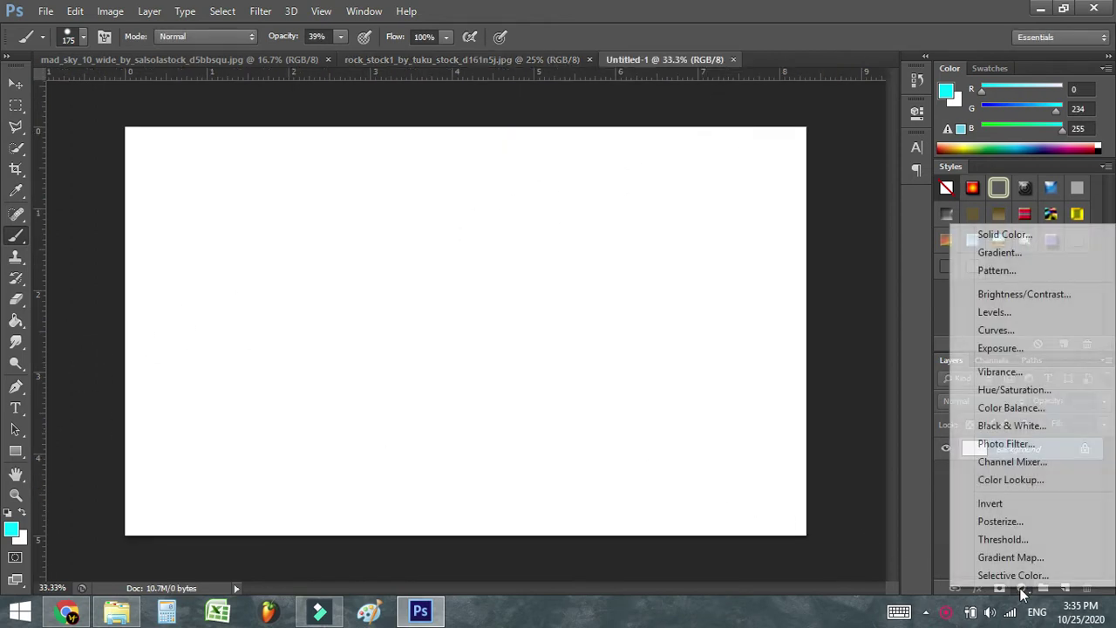
click(1005, 233)
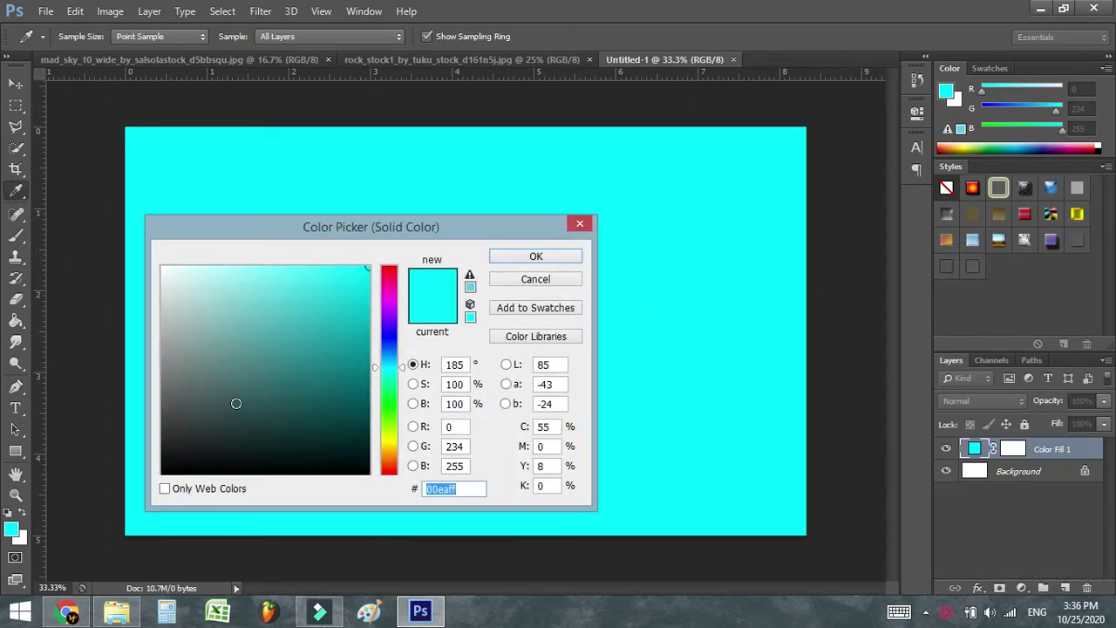
text(414141)
drag(216, 395, 95, 404)
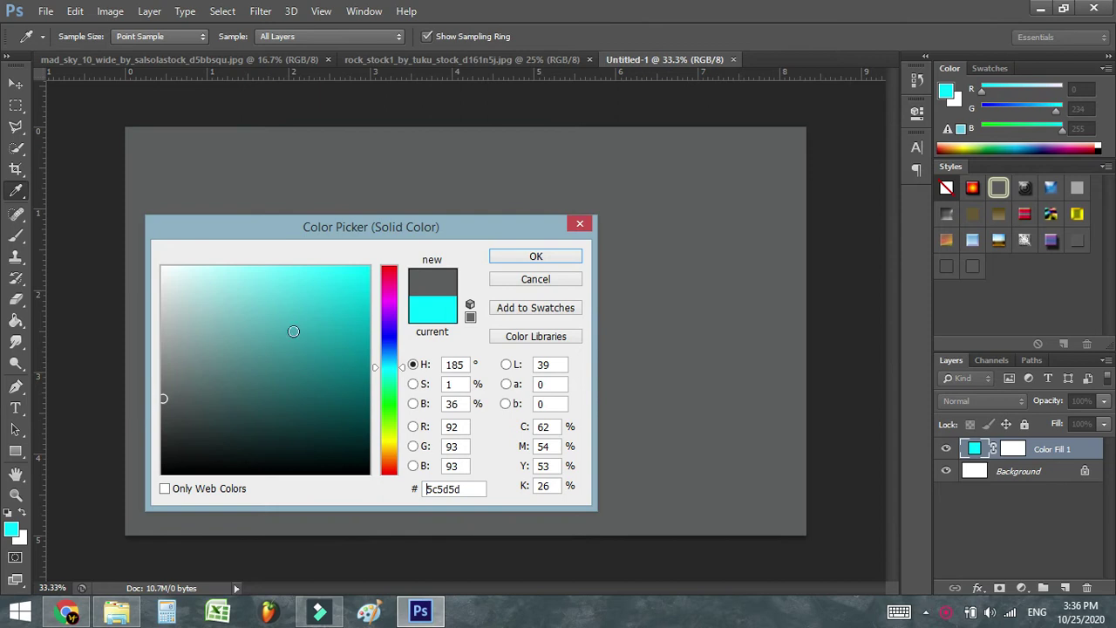
click(516, 258)
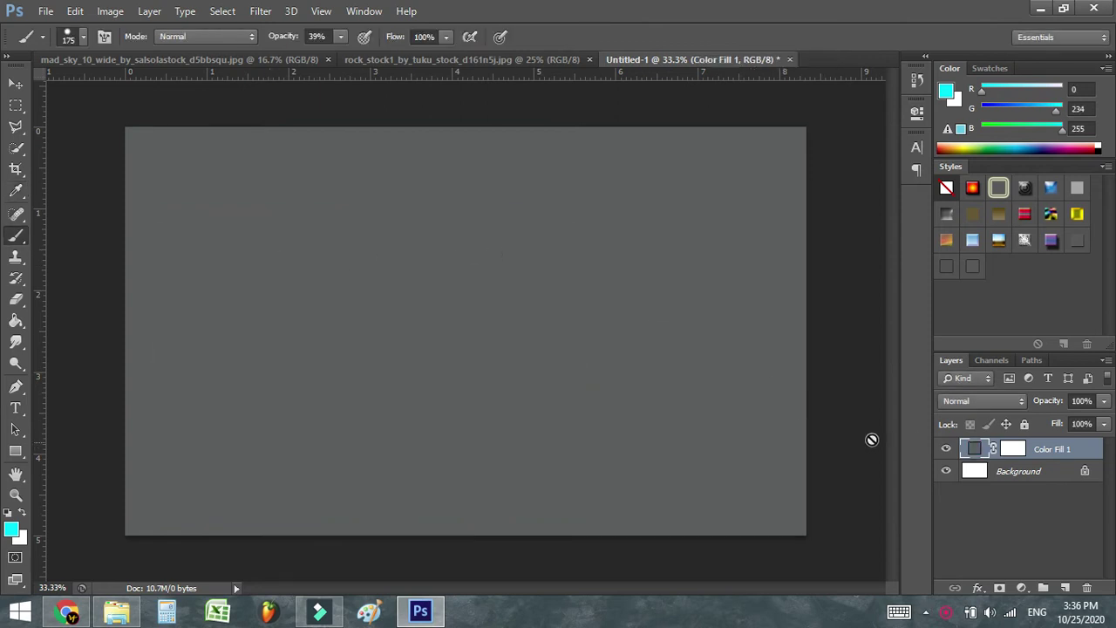
key(v)
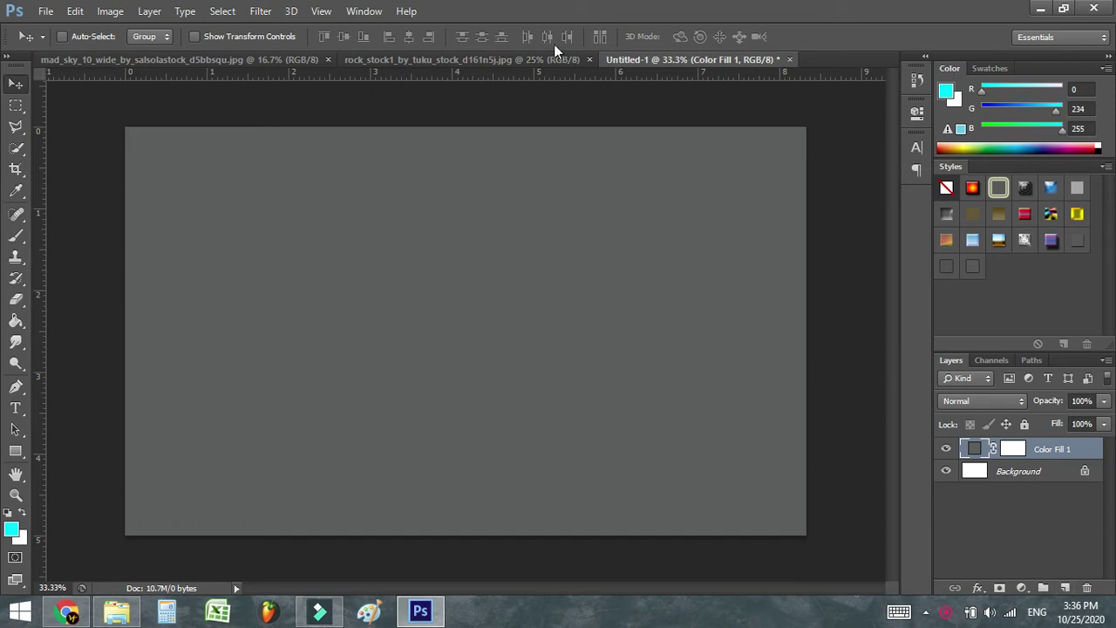
Drag the rock_stock1 photo into the new document as Layer 1
click(532, 59)
mouse_move(481, 367)
mouse_down()
mouse_move(701, 61)
mouse_move(405, 470)
mouse_up()
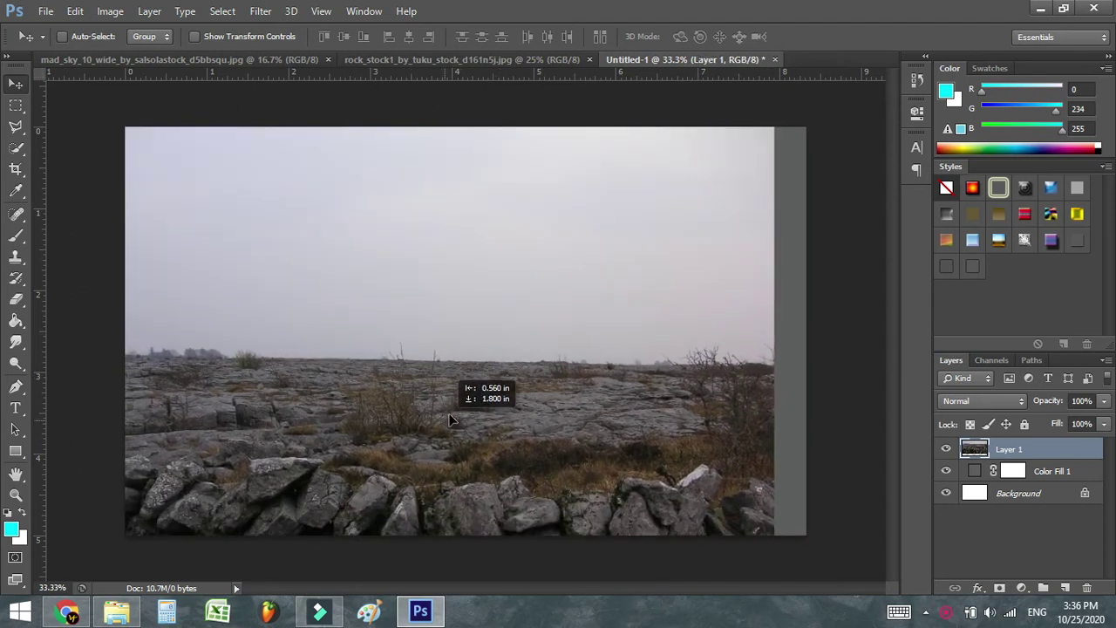
drag(405, 463, 434, 428)
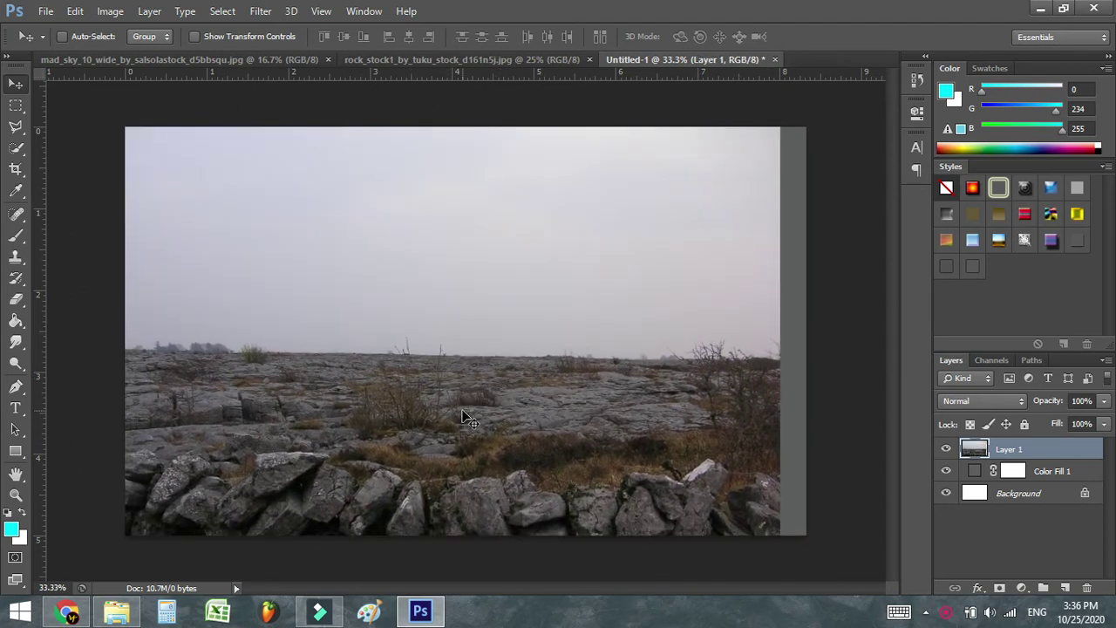
Flip the rock layer horizontally and scale it to span the full canvas width
key(ctrl+t)
right_click(576, 377)
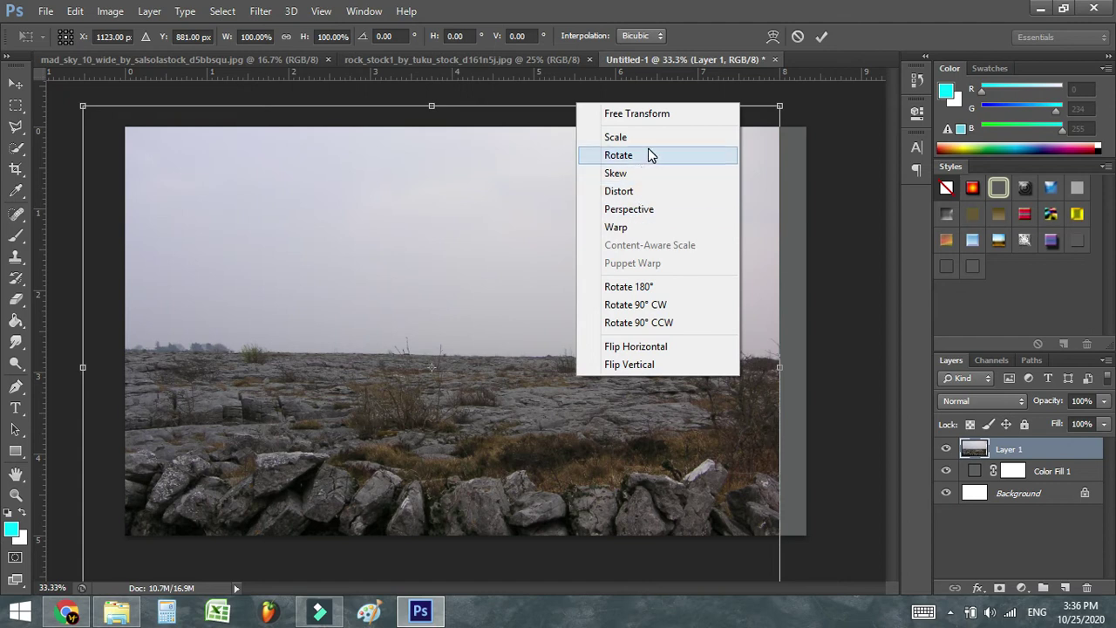
click(661, 349)
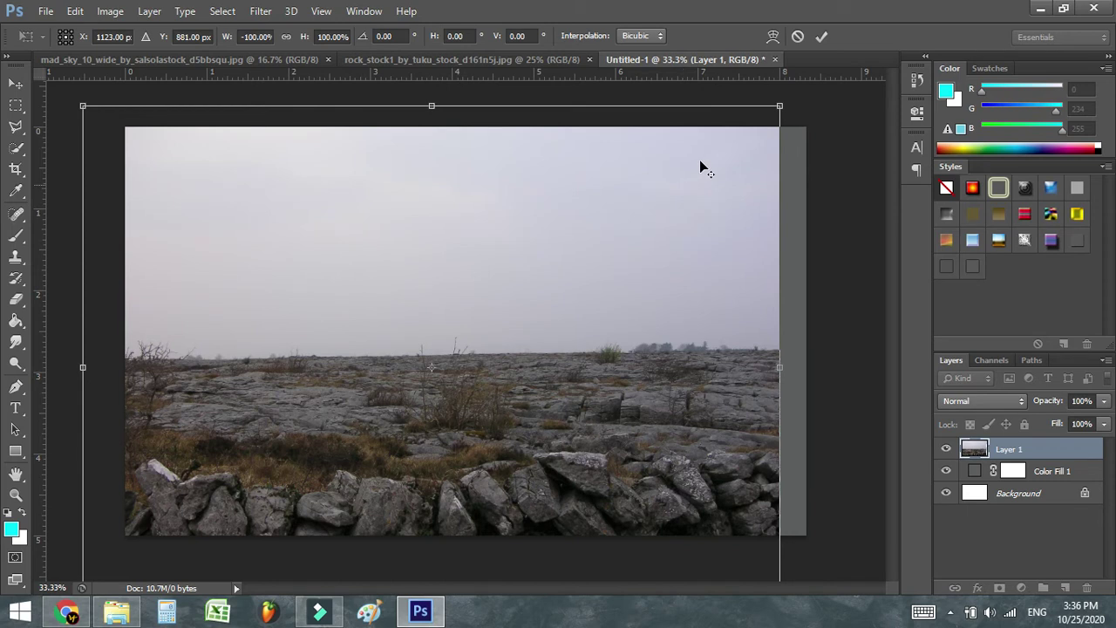
drag(744, 139, 672, 209)
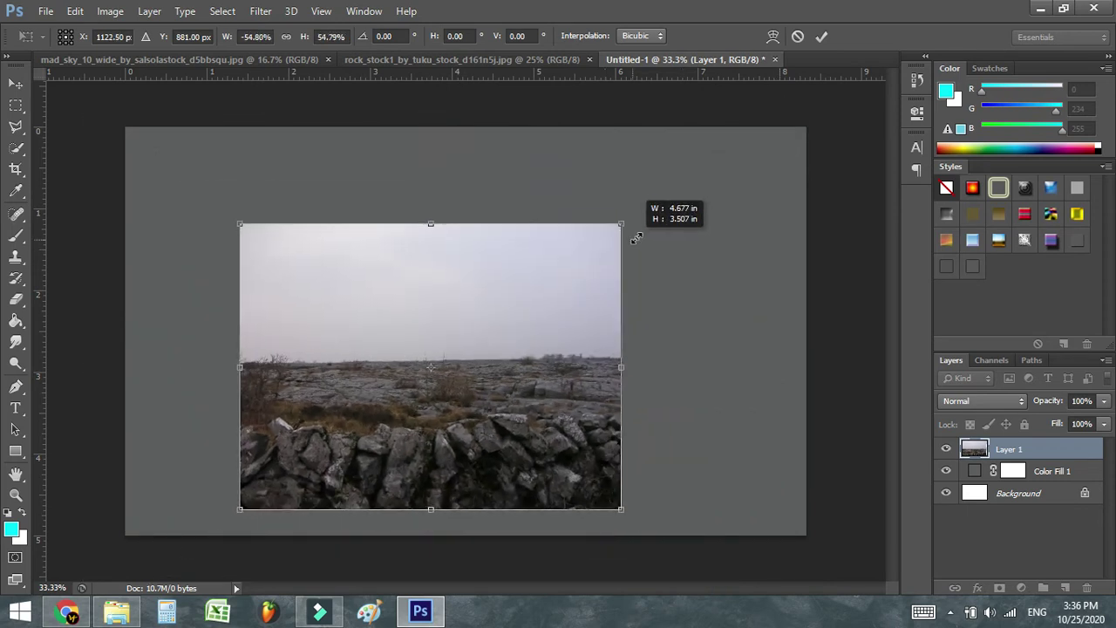
mouse_move(673, 208)
mouse_down()
mouse_move(731, 170)
mouse_move(737, 152)
mouse_move(706, 171)
mouse_move(676, 221)
mouse_up()
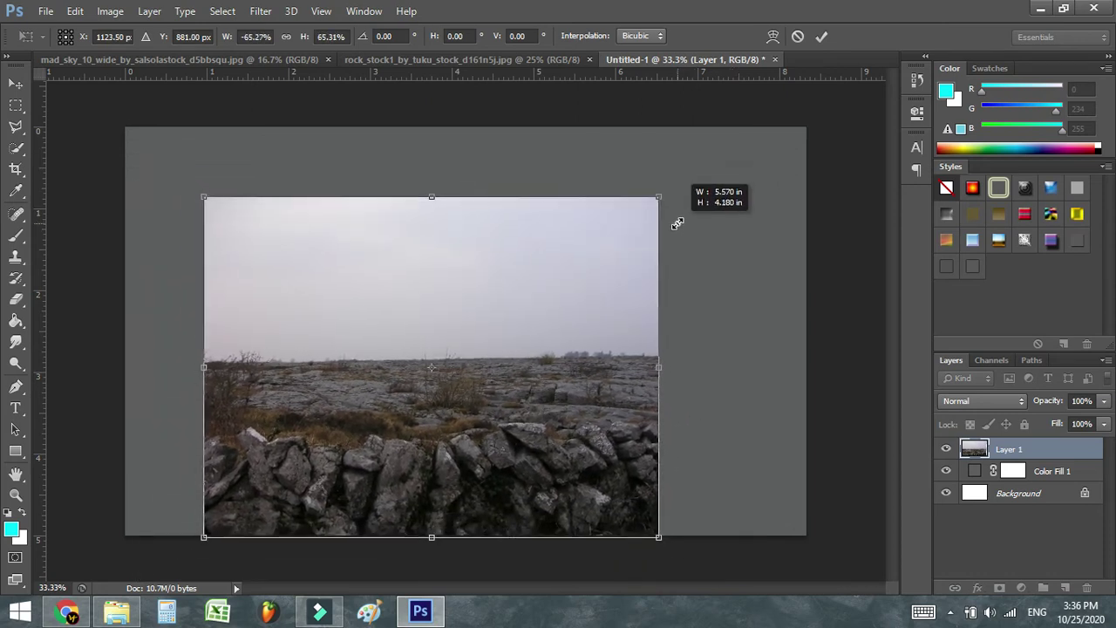
mouse_move(621, 348)
mouse_down()
mouse_move(735, 356)
mouse_move(764, 343)
mouse_up()
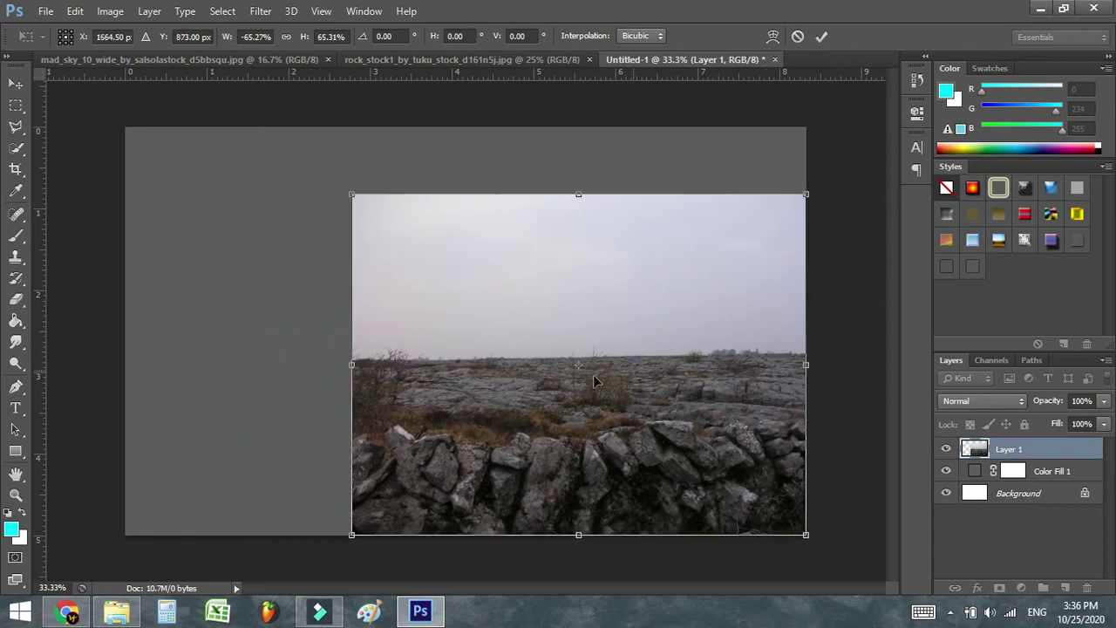
drag(354, 361, 130, 366)
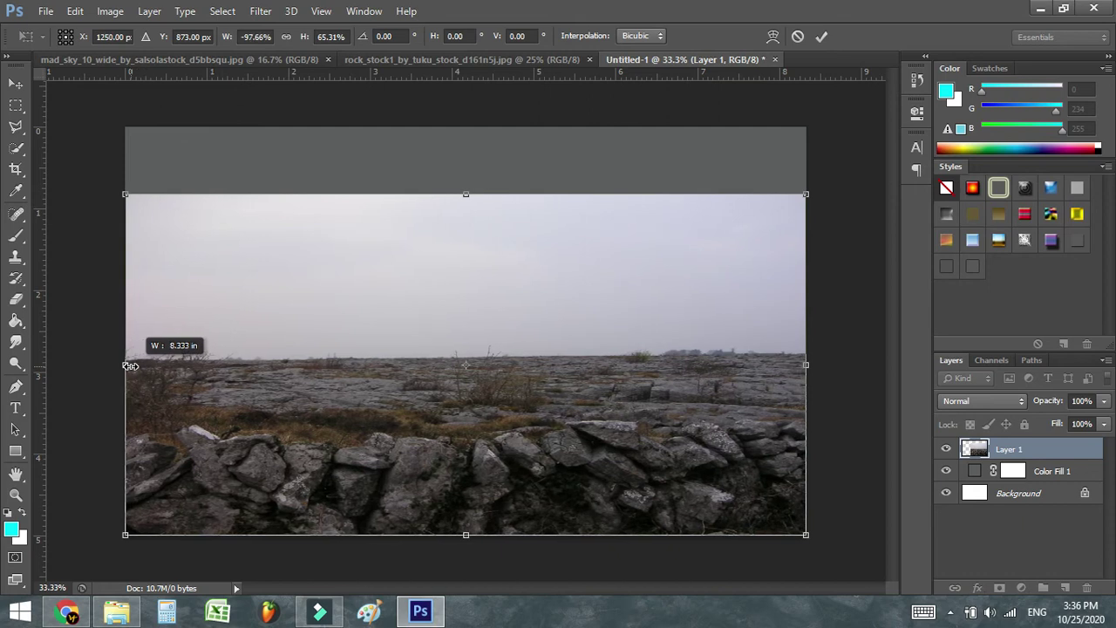
key(Return)
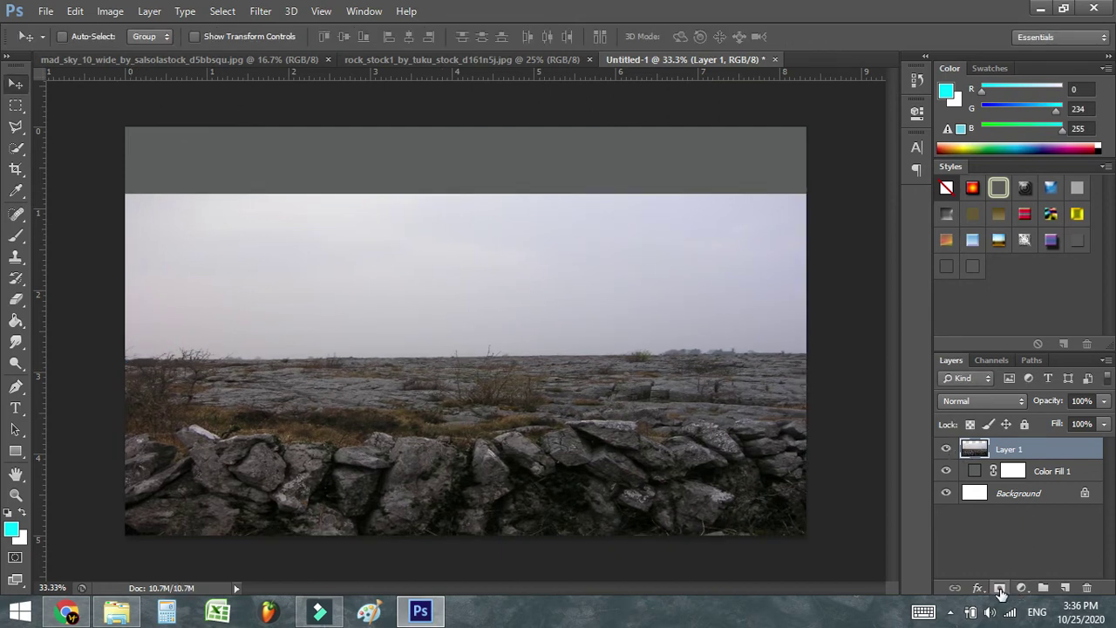
Add a layer mask to the rock layer and select the Gradient tool
click(1000, 589)
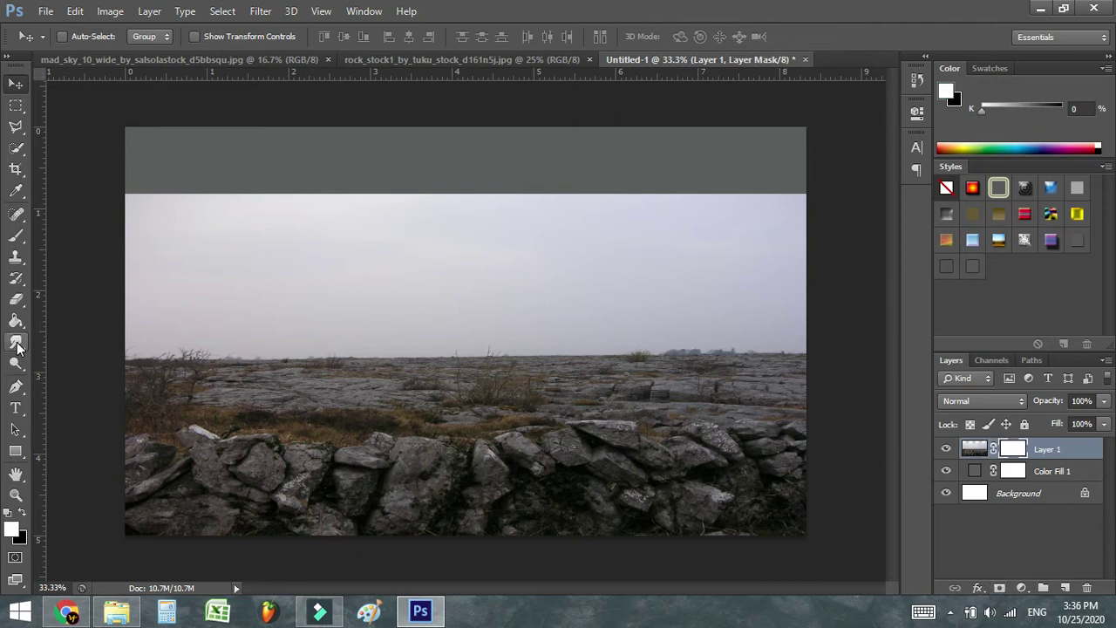
click(14, 259)
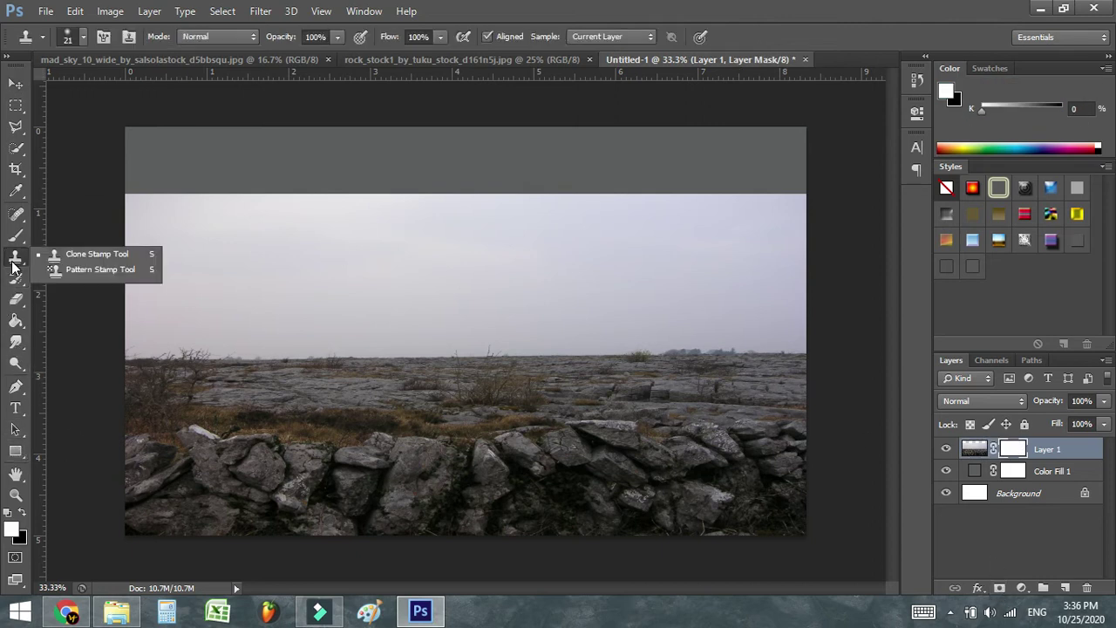
click(16, 278)
click(16, 299)
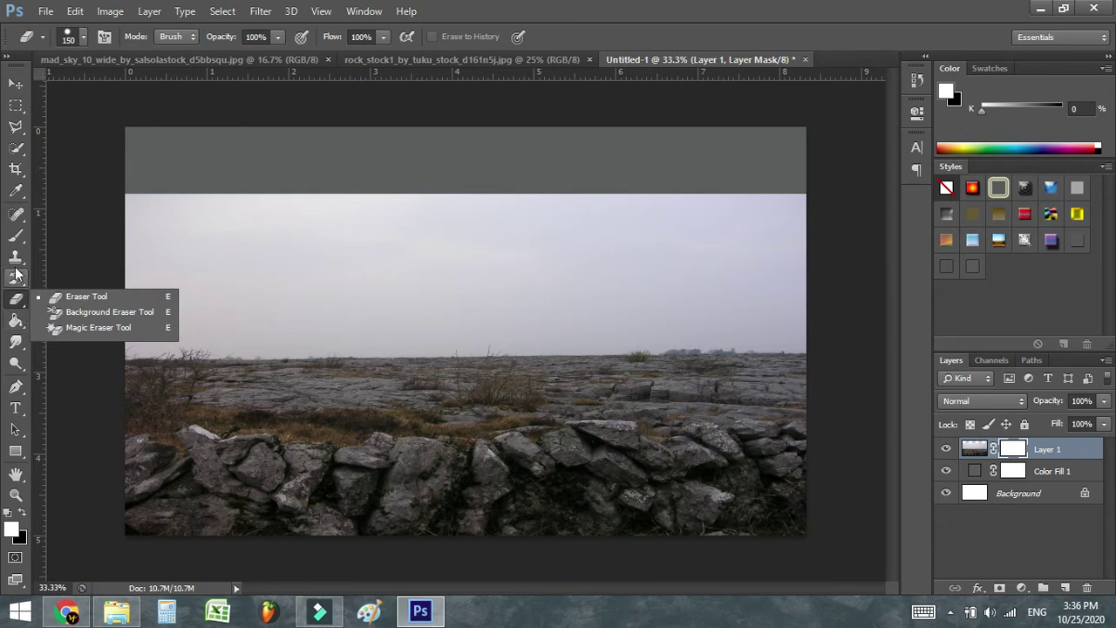
click(16, 214)
click(25, 324)
click(83, 319)
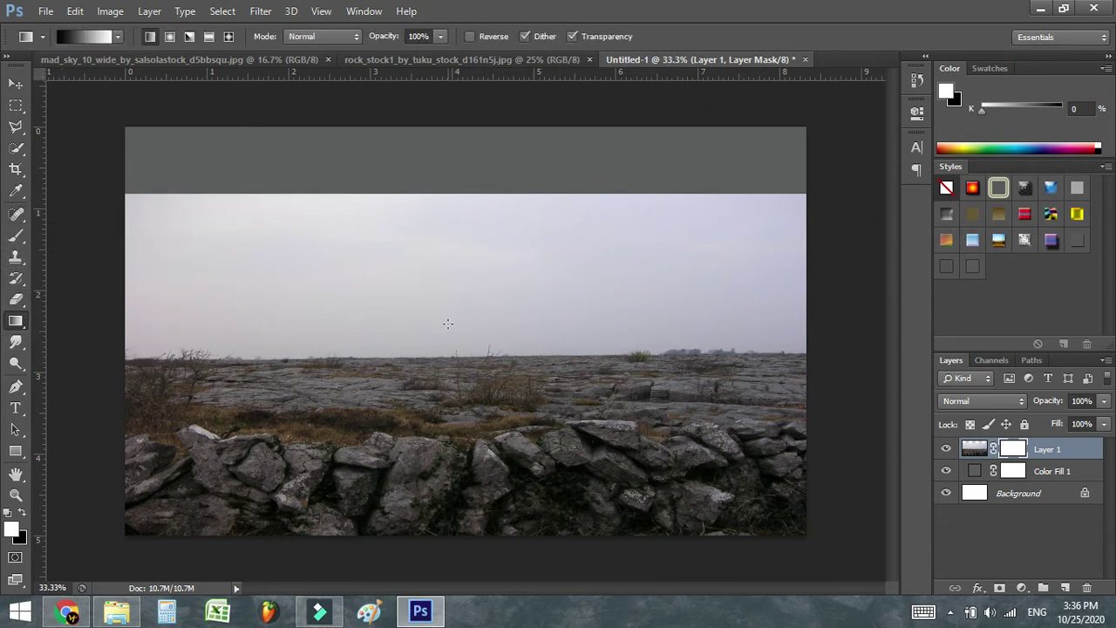
Draw a black-to-white gradient on the mask along the horizon to hide the rock photo's sky
drag(452, 352, 452, 401)
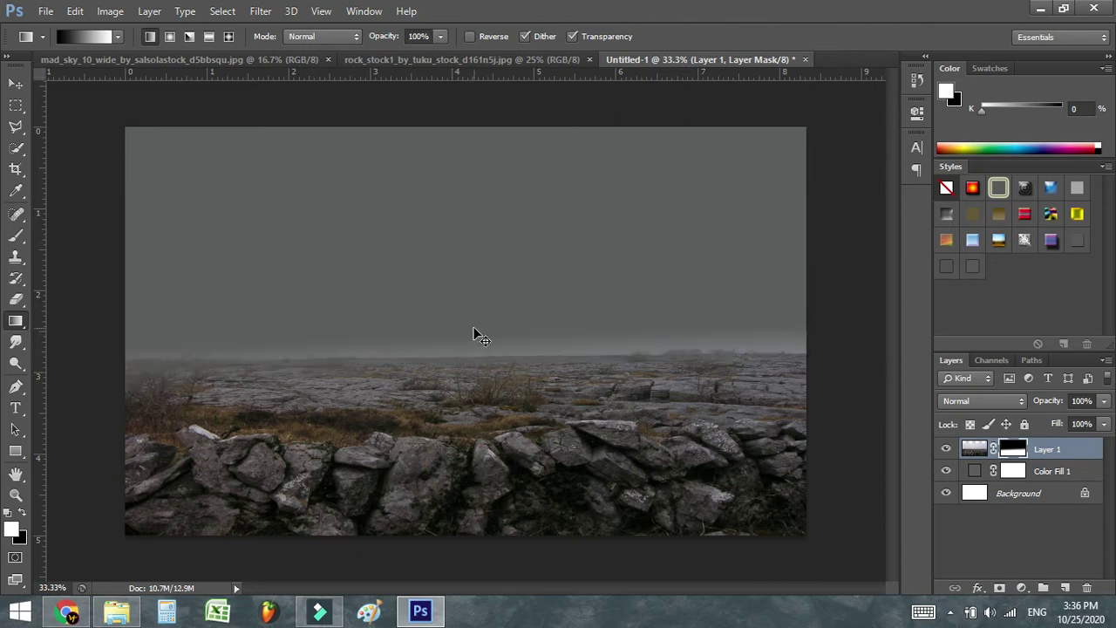
key(ctrl+z)
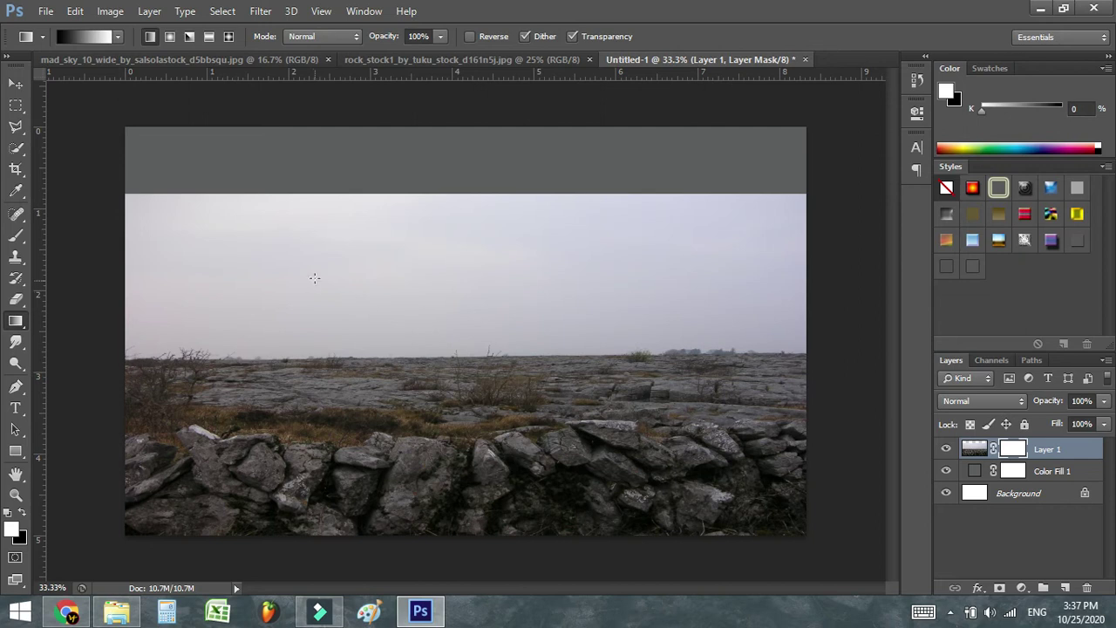
mouse_move(453, 338)
mouse_down()
mouse_move(455, 305)
mouse_move(450, 353)
mouse_move(478, 352)
mouse_up()
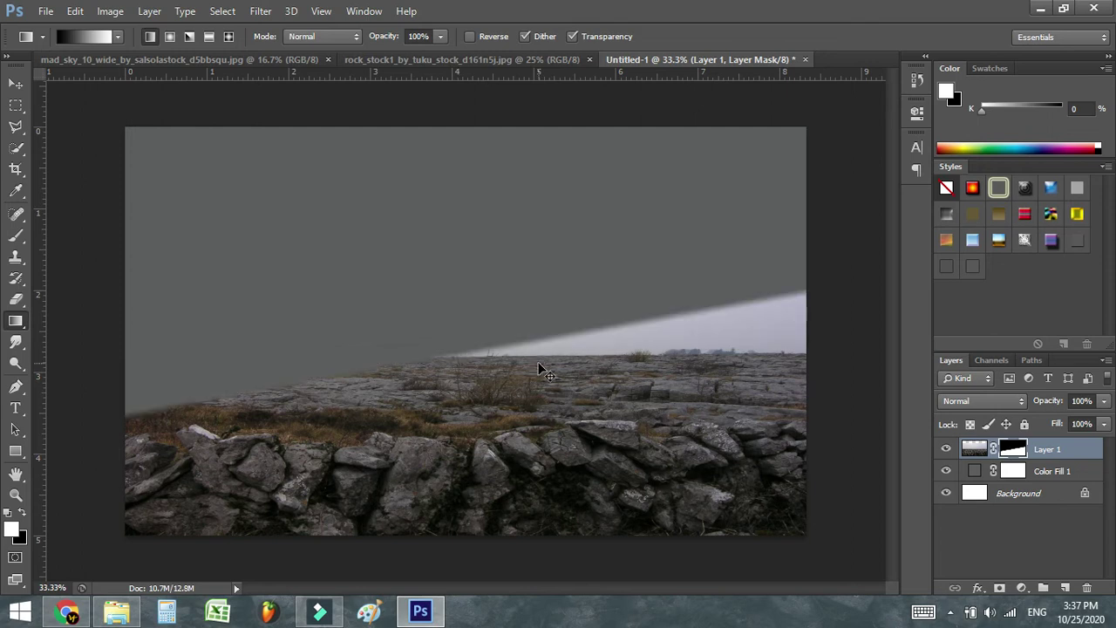
drag(539, 337, 539, 356)
double_click(974, 471)
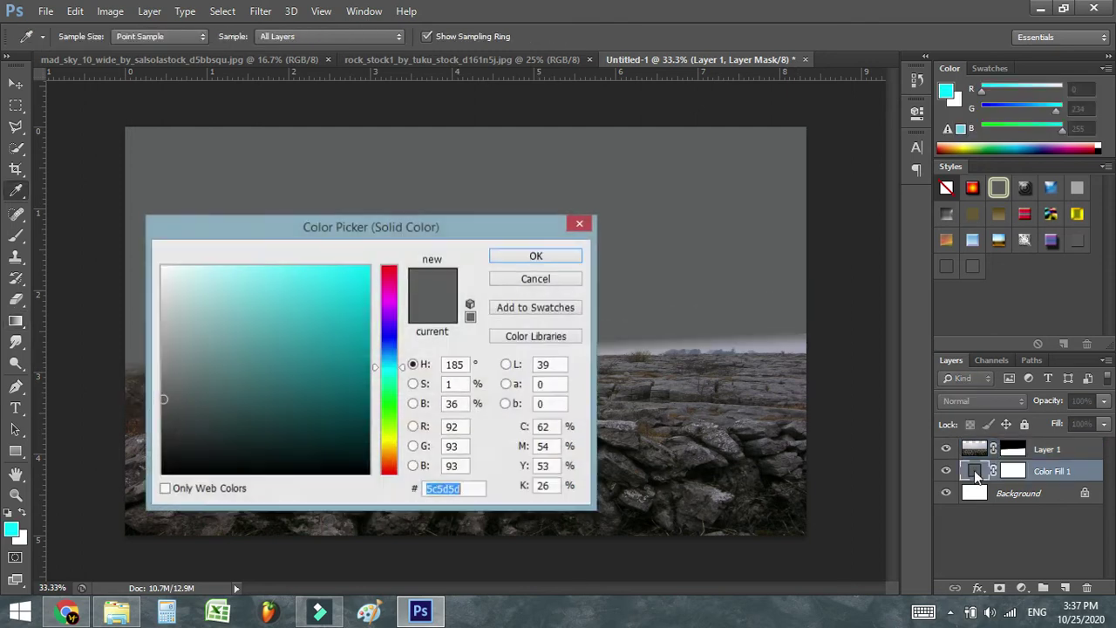
Change the fill to grey 727272 and redraw the fog fade on Layer 1's mask
drag(163, 400, 157, 379)
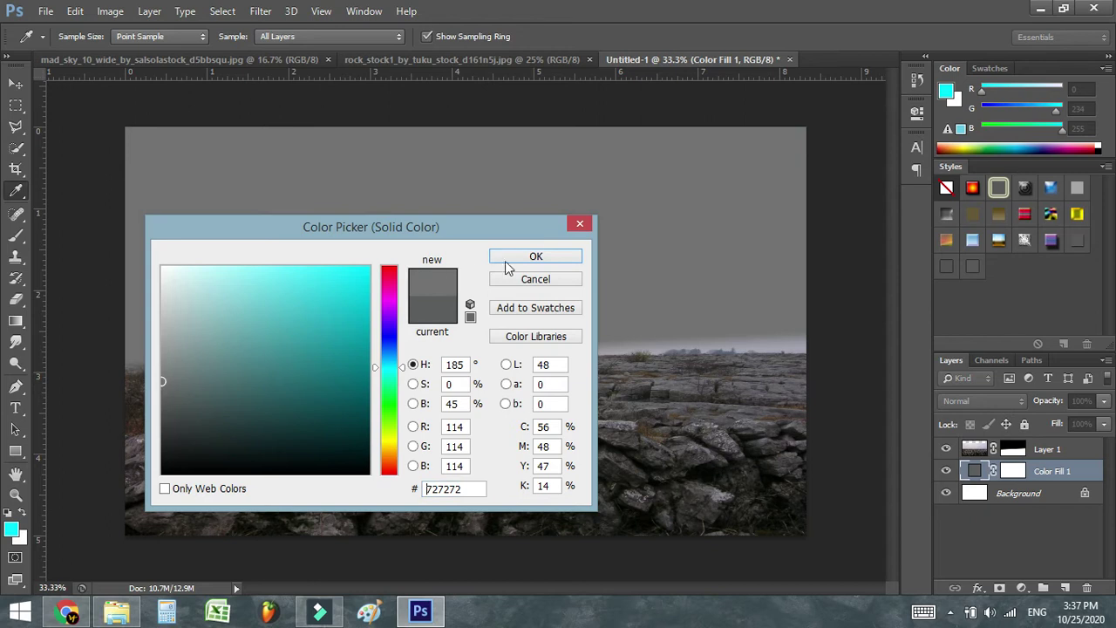
click(535, 257)
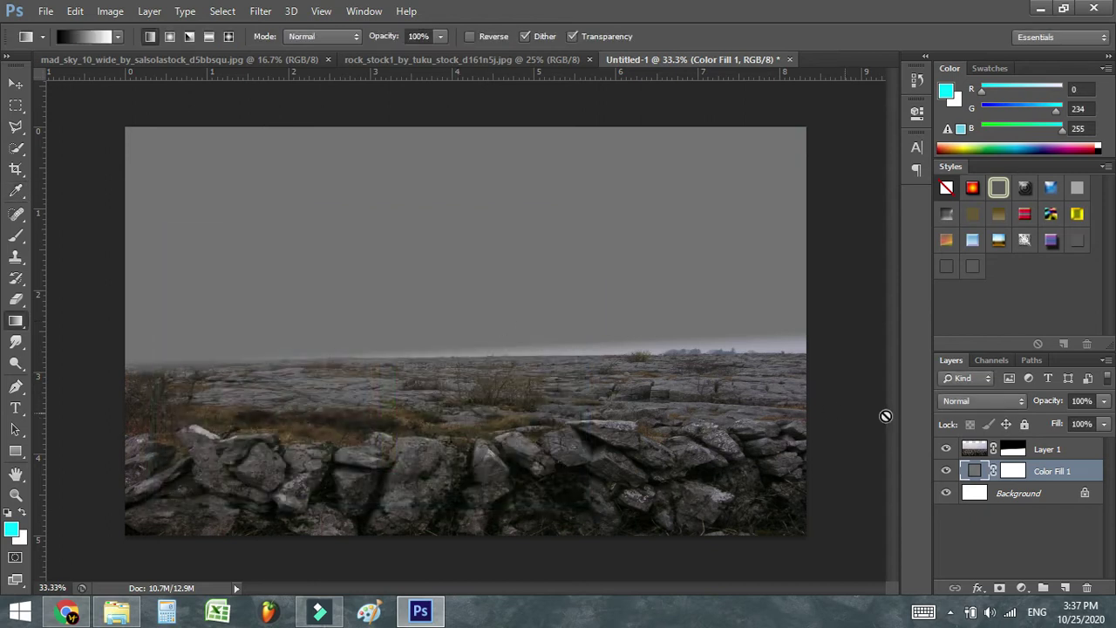
click(1011, 449)
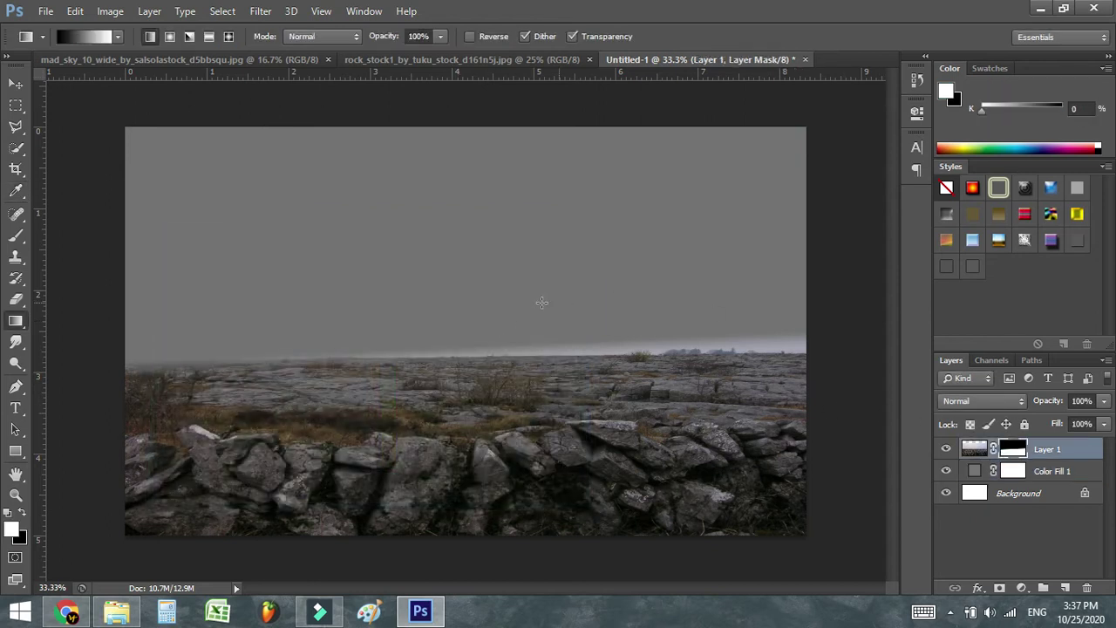
mouse_move(474, 363)
mouse_down()
mouse_move(483, 326)
mouse_move(475, 354)
mouse_move(462, 321)
mouse_move(477, 365)
mouse_up()
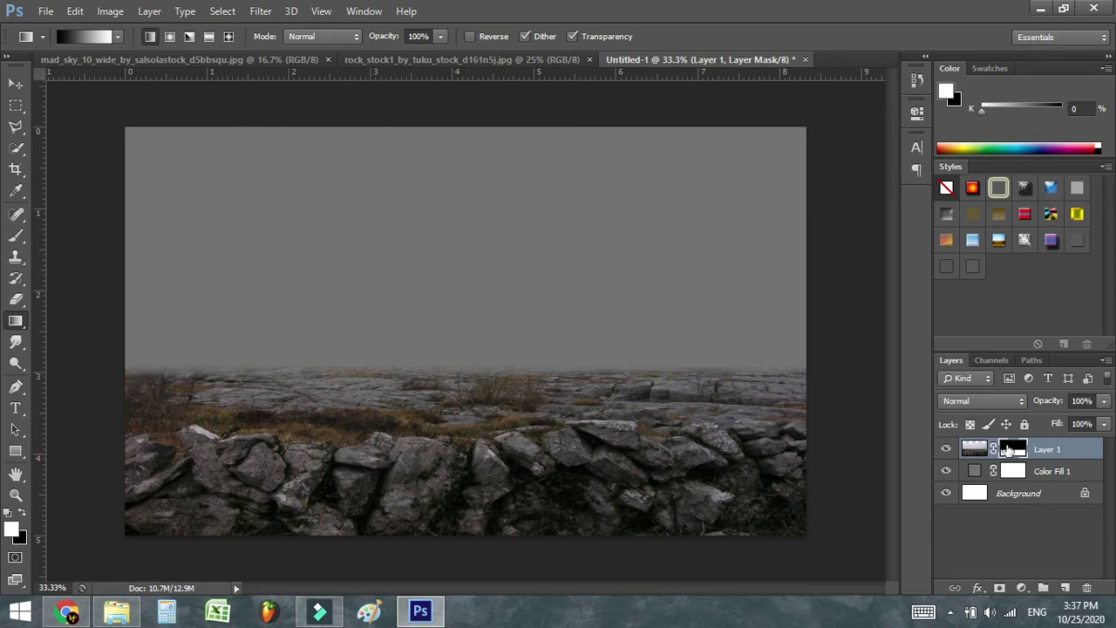
Brighten the grey fill layer to #898989
double_click(976, 470)
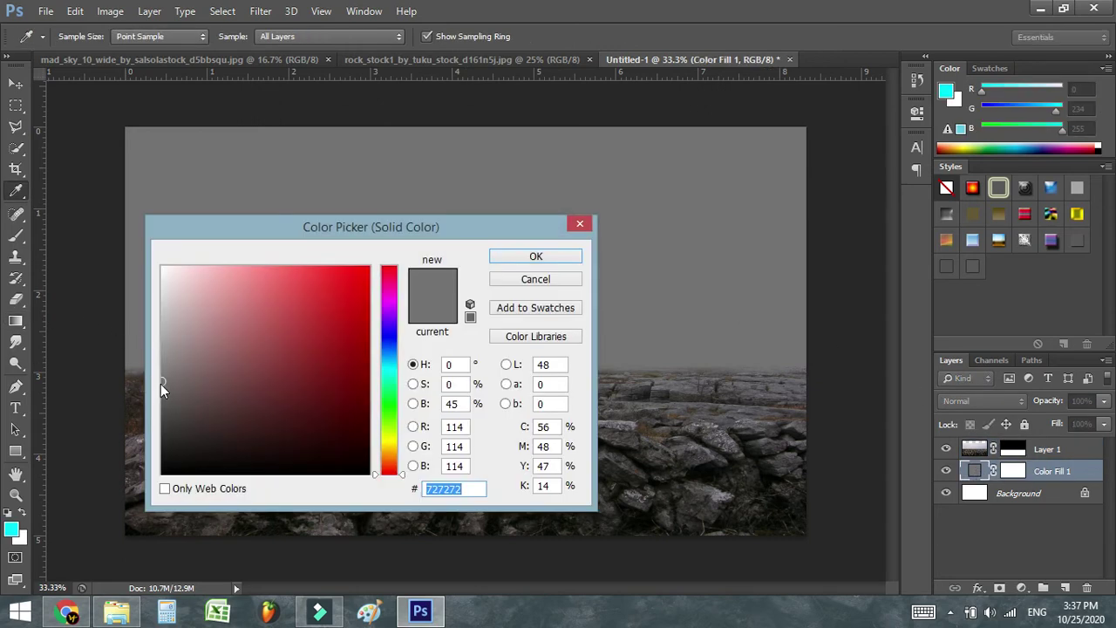
drag(168, 378, 155, 361)
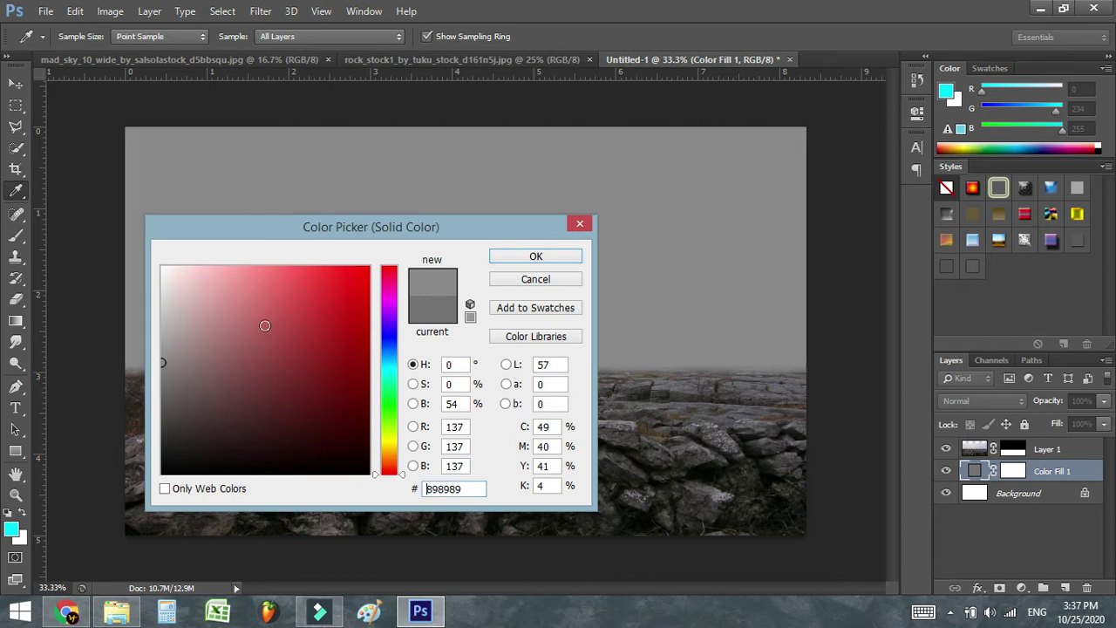
click(560, 258)
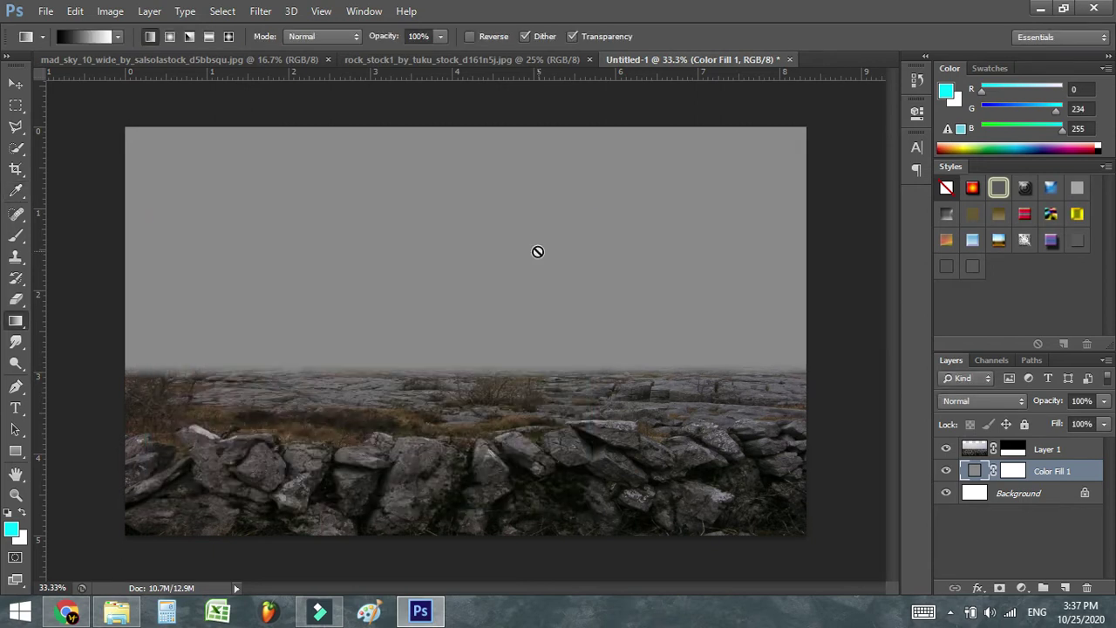
key(v)
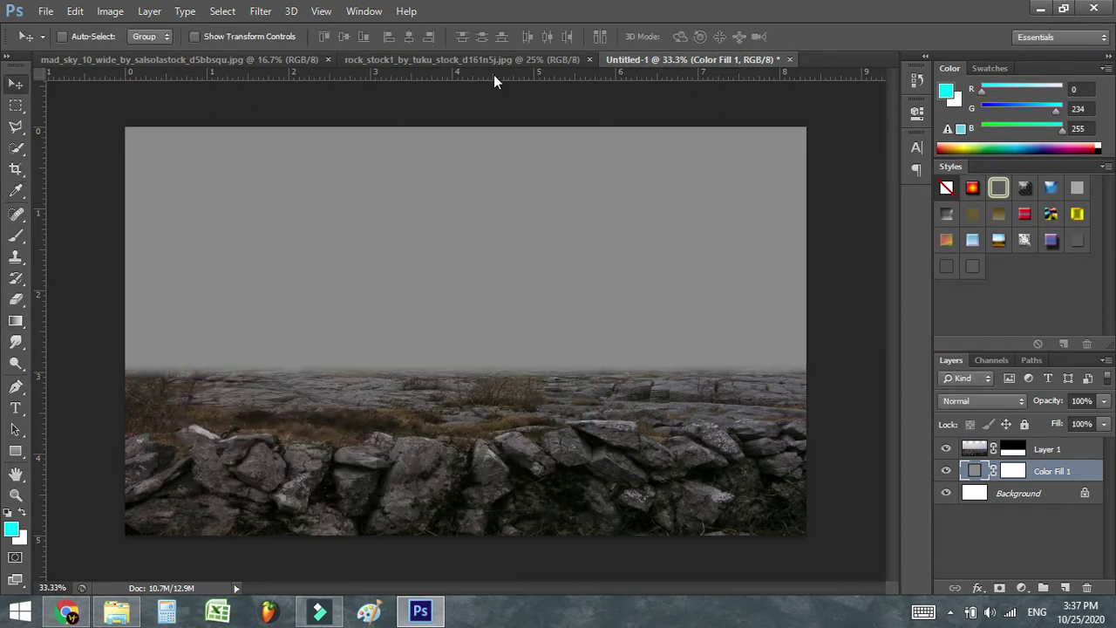
Add a new empty layer above Layer 1, then switch to the storm-cloud photo
click(1022, 449)
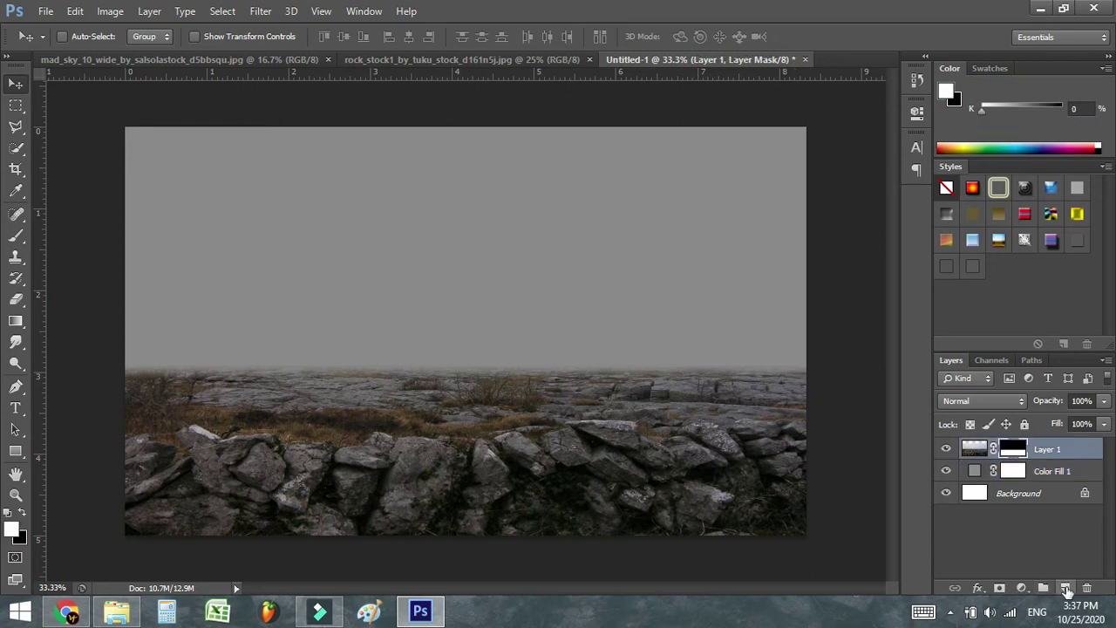
click(1066, 589)
click(499, 55)
click(256, 56)
drag(319, 311, 79, 216)
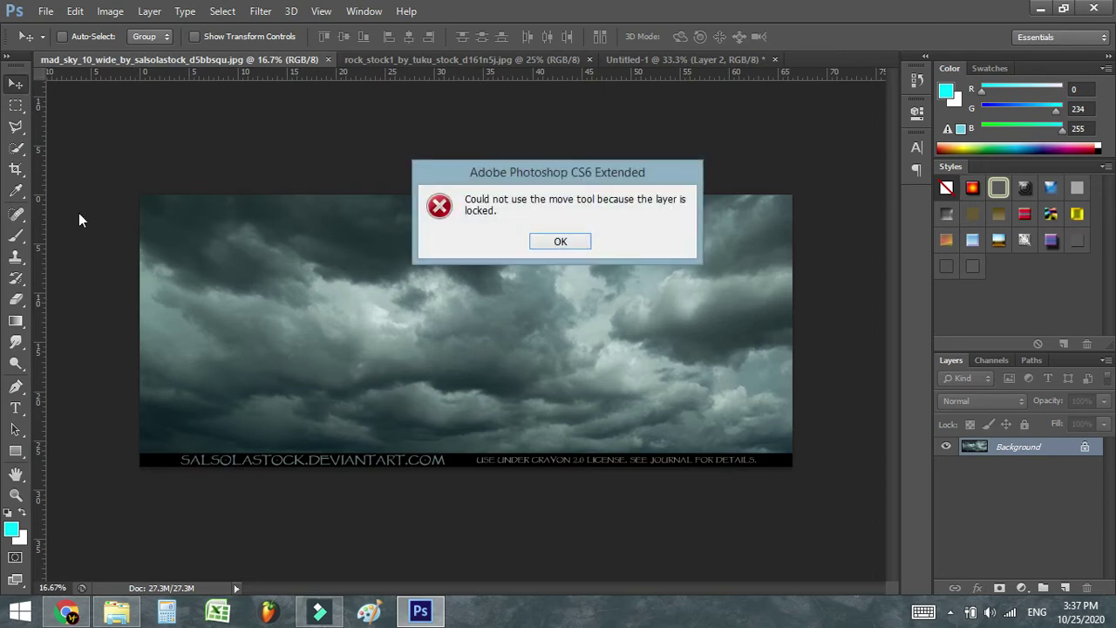
key(Return)
Content-aware fill the watermark strip and the leftover bottom-left patch on the sky photo
click(15, 109)
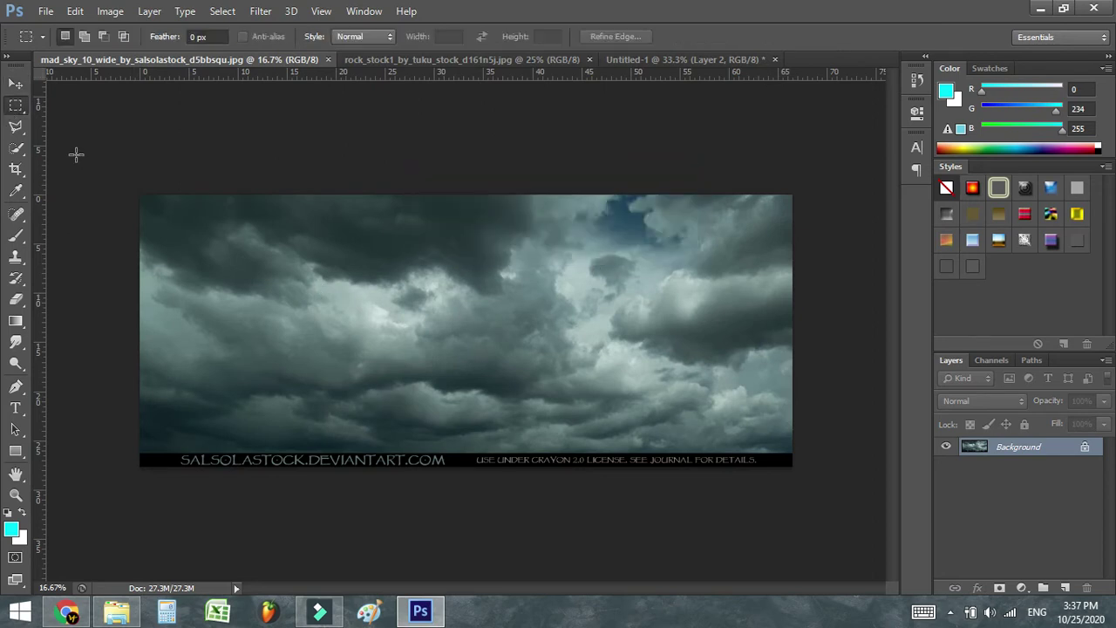
drag(141, 441, 975, 592)
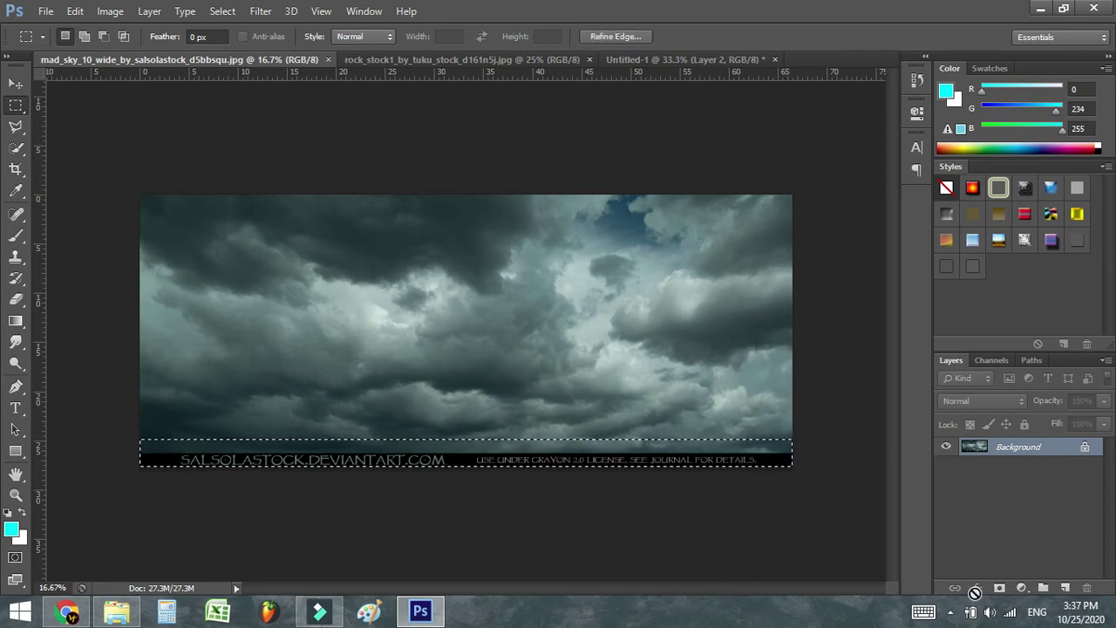
key(Delete)
key(Return)
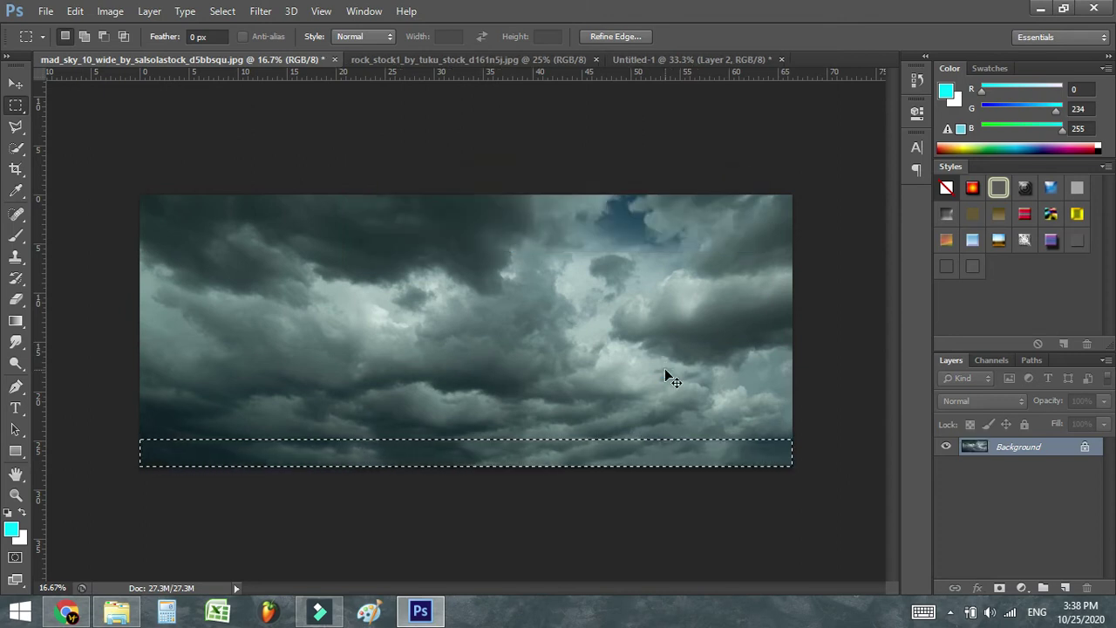
key(ctrl+d)
drag(136, 439, 192, 516)
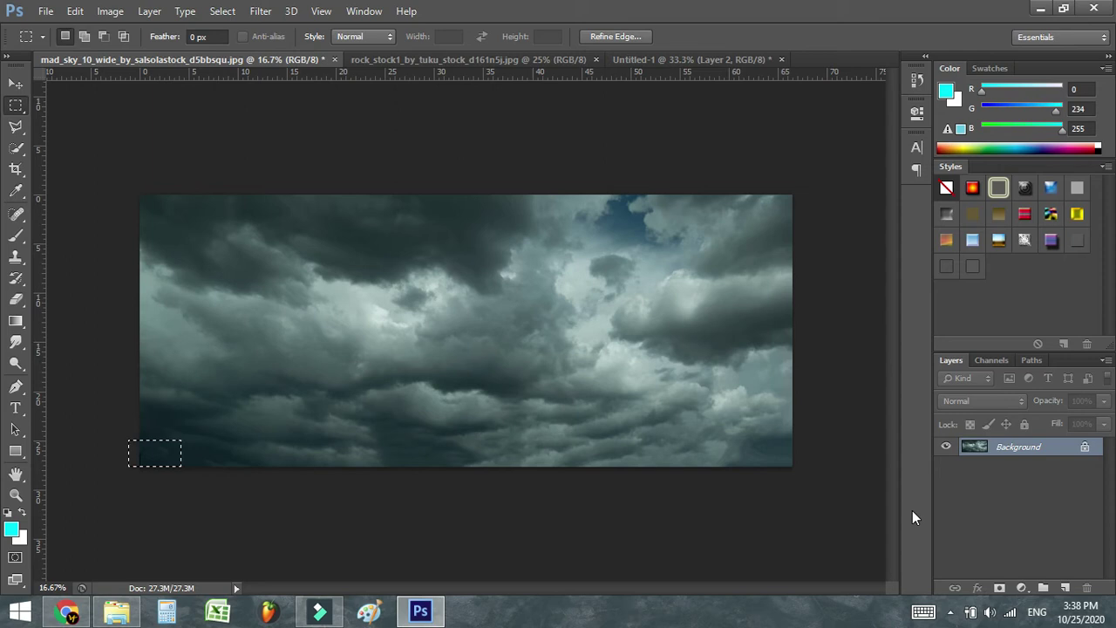
key(shift+F5)
key(Return)
key(Return)
Deselect and drag the cleaned cloud photo into the Untitled-1 composite
text(vv)
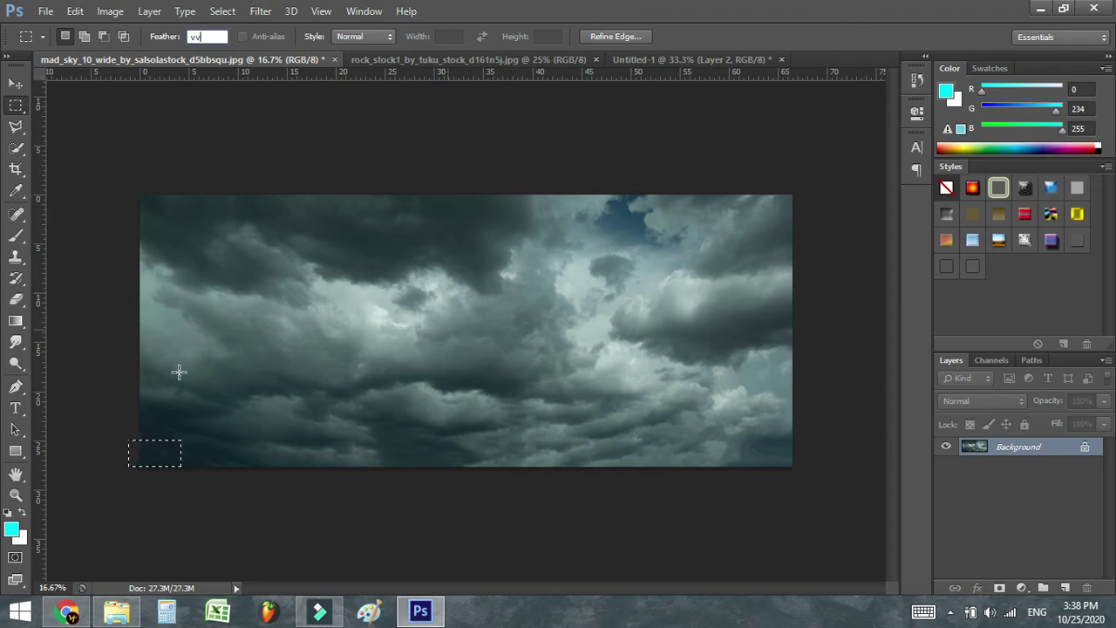
click(16, 83)
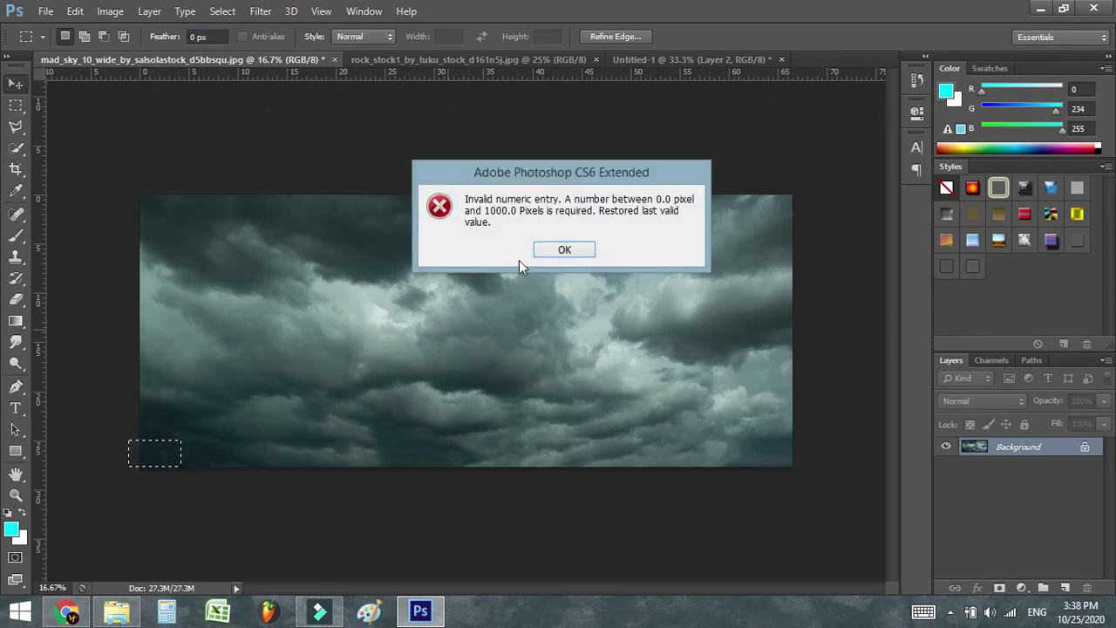
click(564, 250)
key(ctrl+d)
mouse_move(451, 394)
mouse_down()
mouse_move(666, 63)
mouse_move(424, 286)
mouse_move(466, 234)
mouse_move(432, 288)
mouse_up()
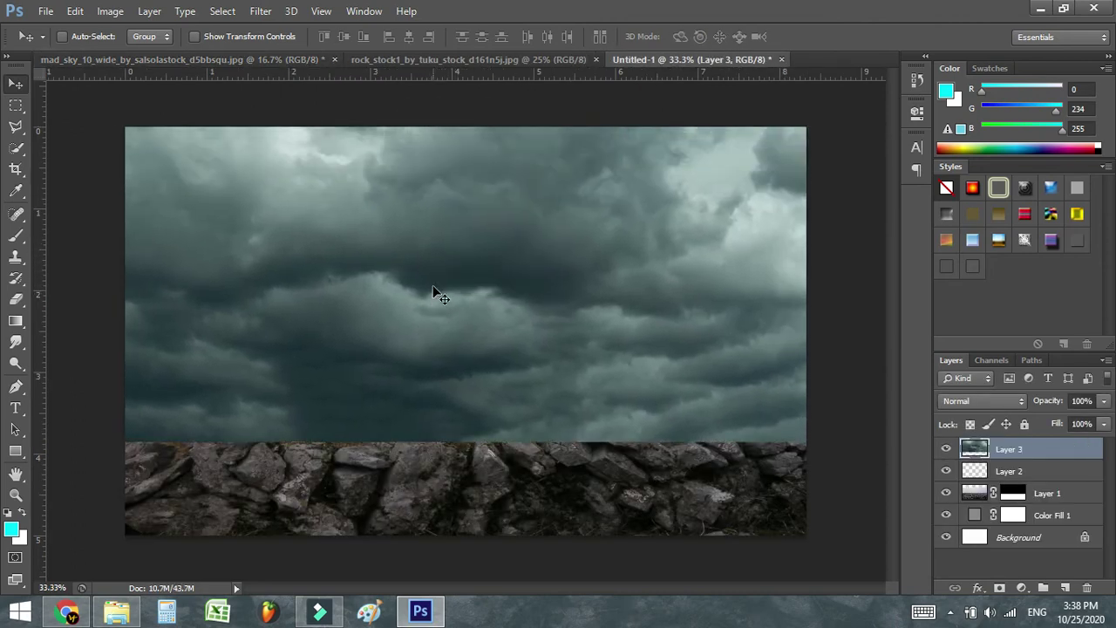
Scale Layer 3 to about 46% and stretch it from the top edge across the full width to the horizon
key(ctrl+t)
drag(533, 319, 256, 449)
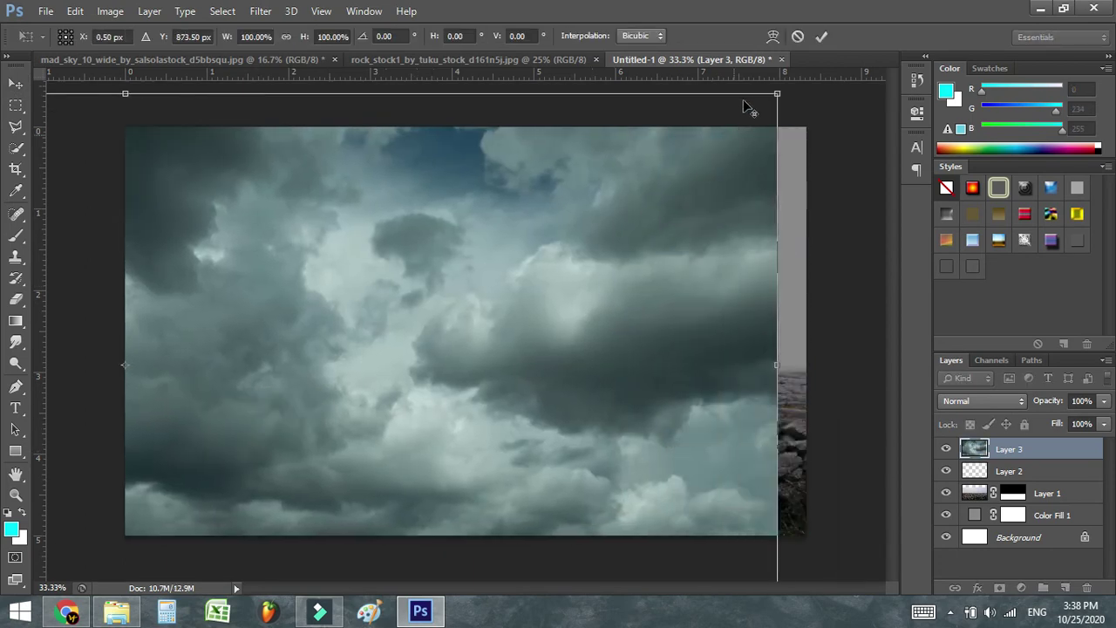
drag(775, 92, 490, 237)
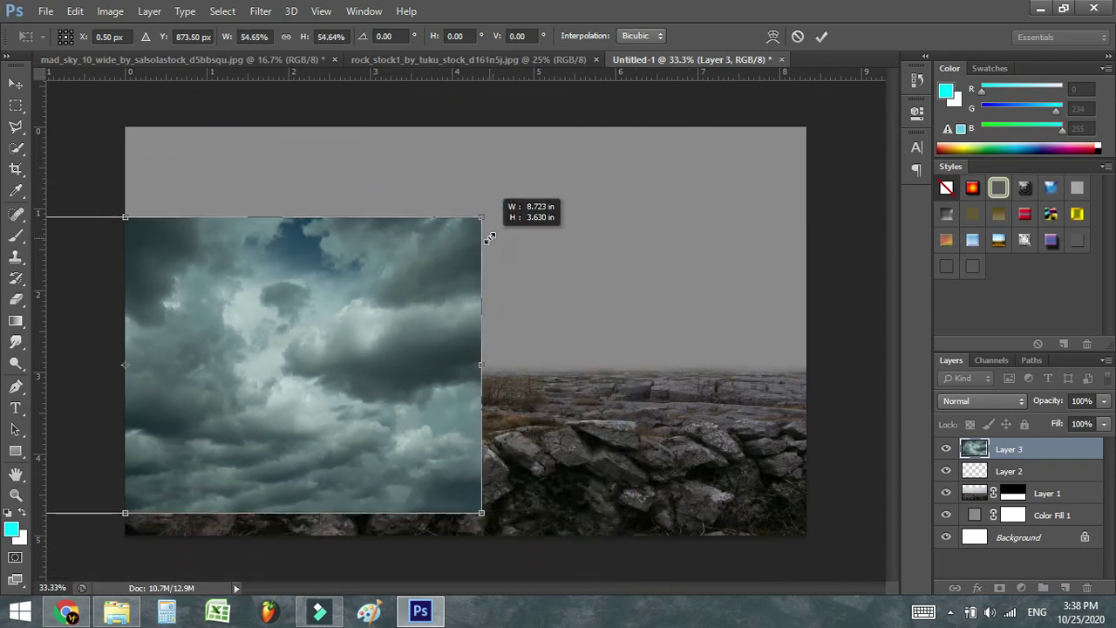
drag(482, 241, 389, 256)
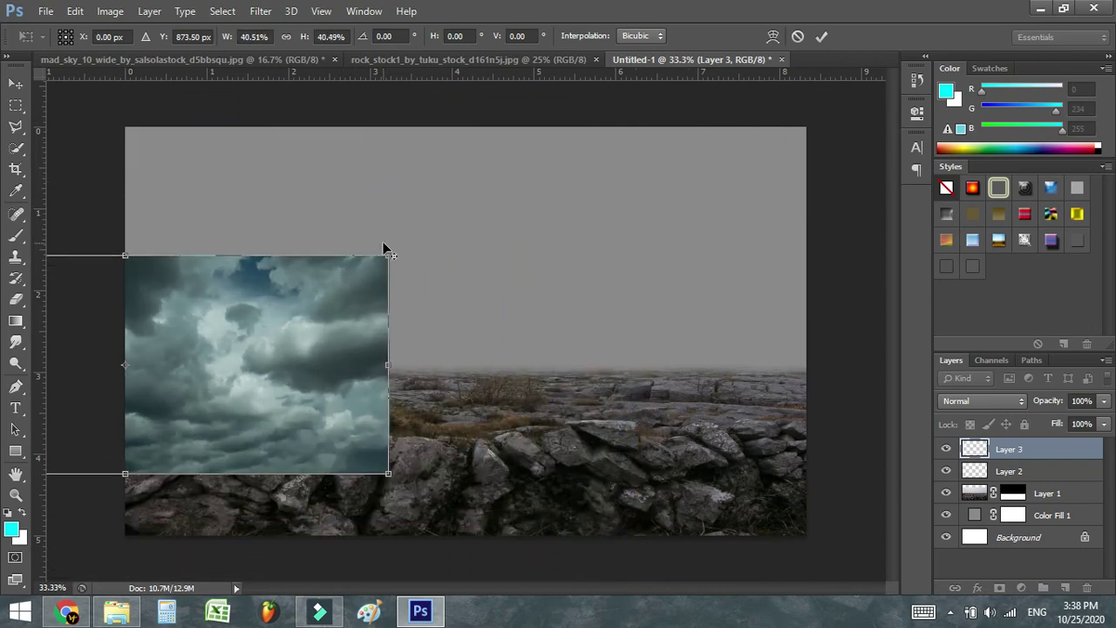
drag(327, 329, 587, 230)
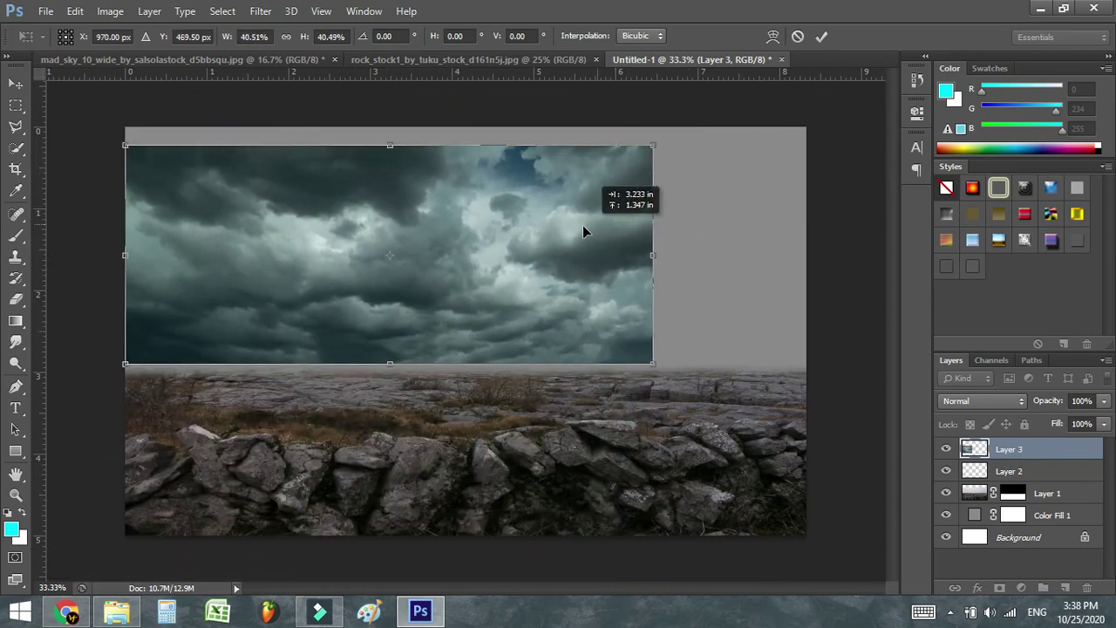
drag(643, 151, 726, 119)
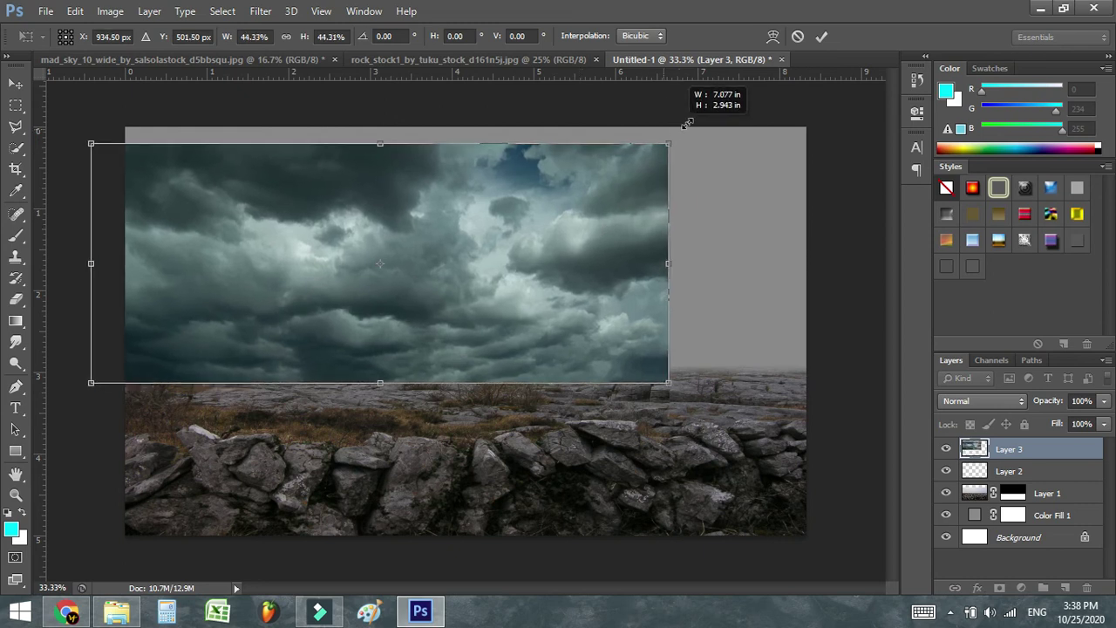
drag(648, 226, 729, 234)
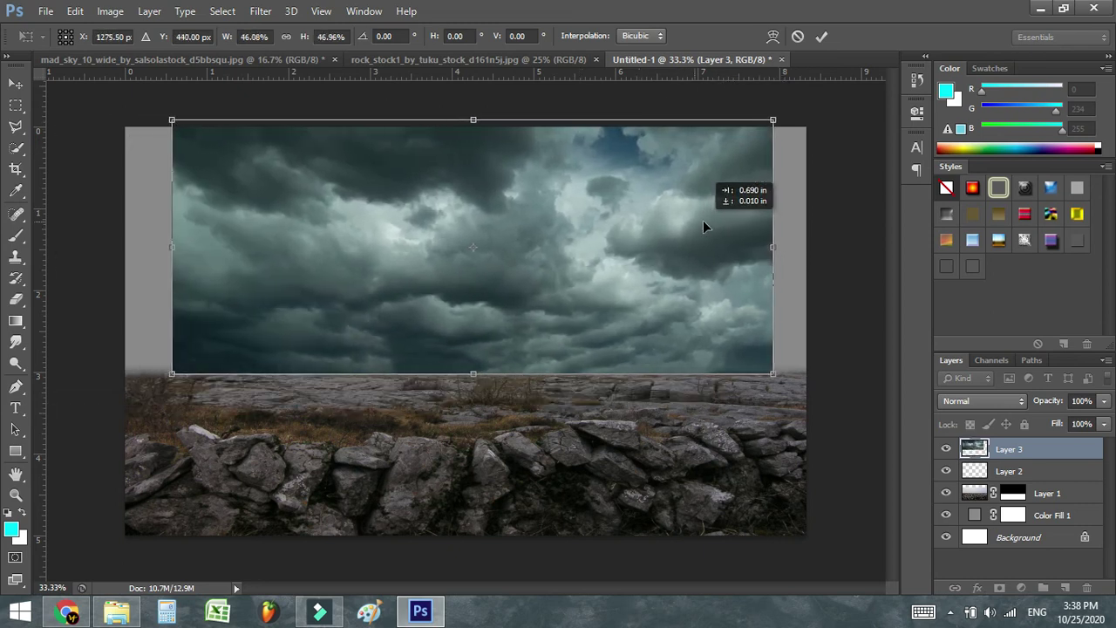
drag(200, 252, 117, 251)
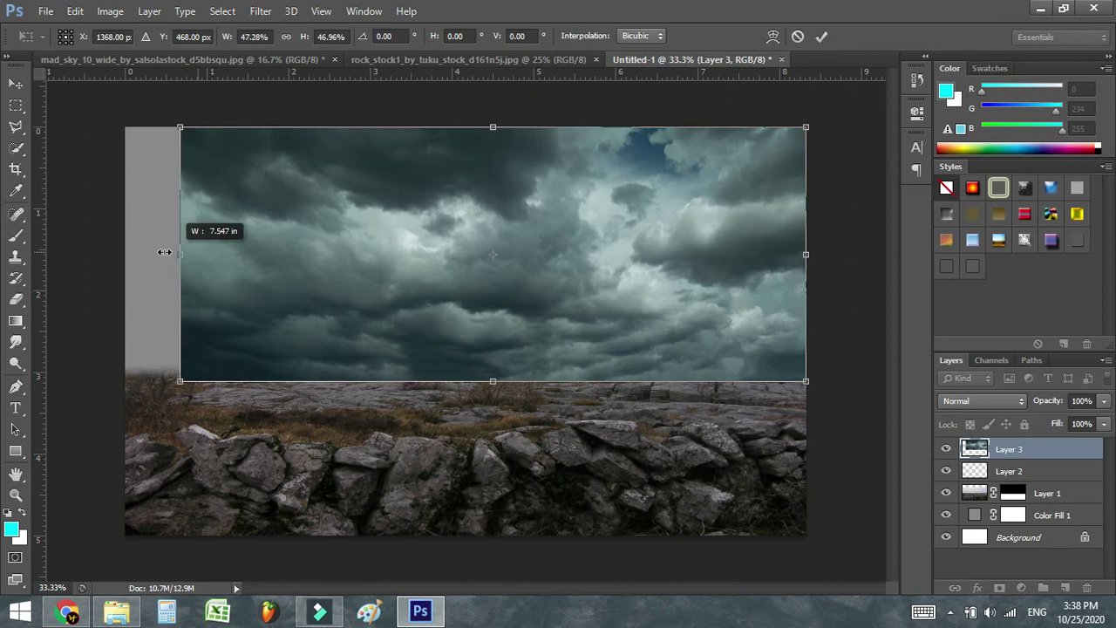
key(Return)
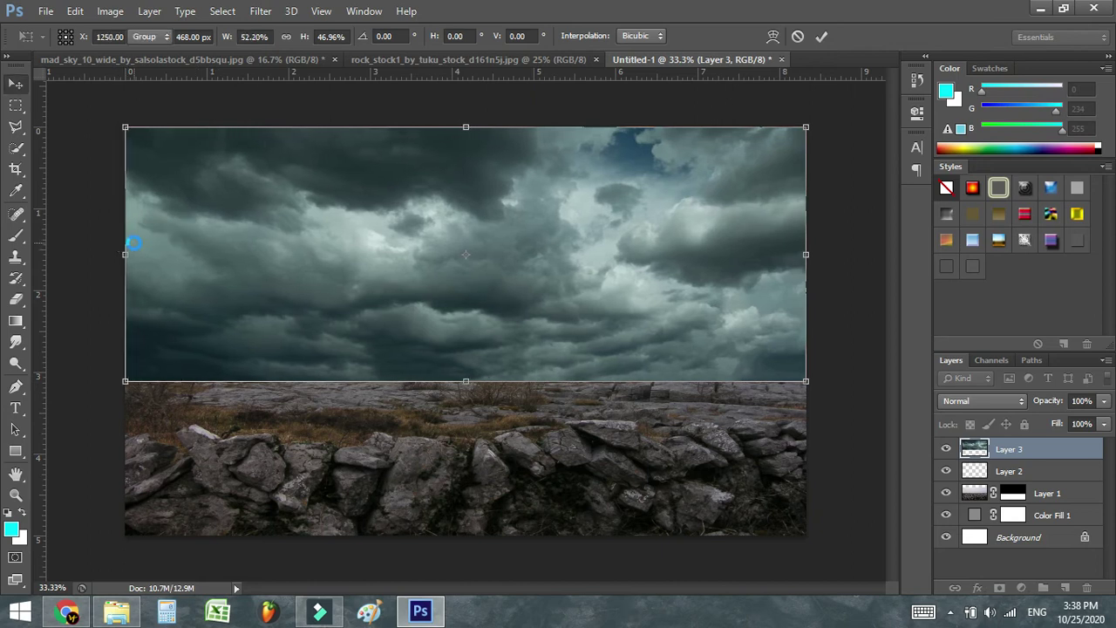
mouse_move(503, 307)
mouse_down()
mouse_move(503, 291)
mouse_move(503, 309)
mouse_up()
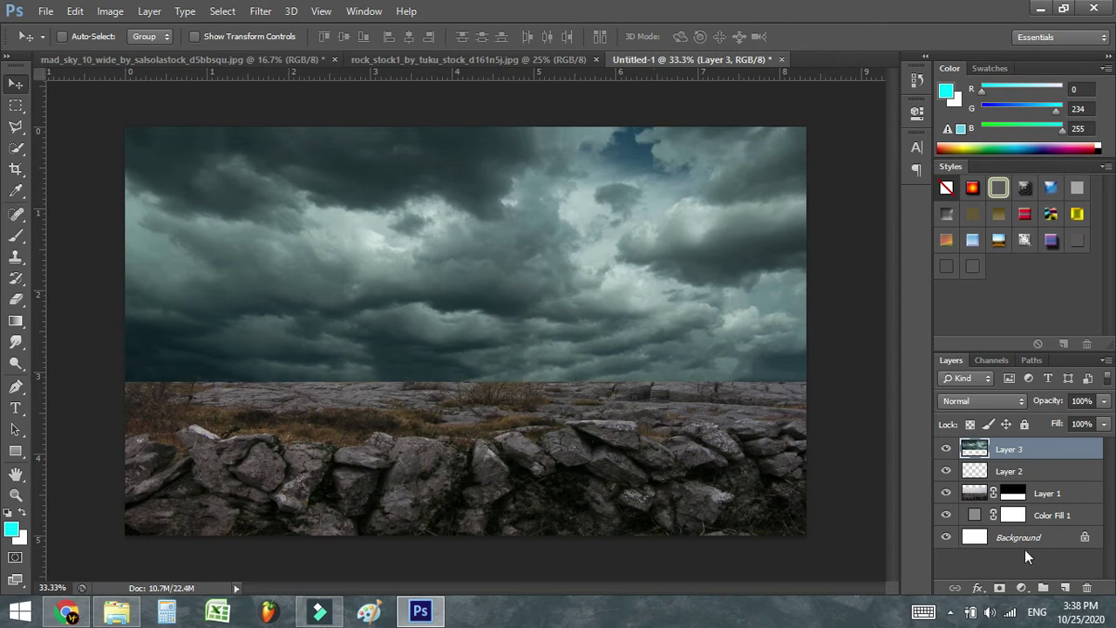
Mask Layer 3 with an upward gradient from the horizon so the clouds fade into grey mist
click(999, 589)
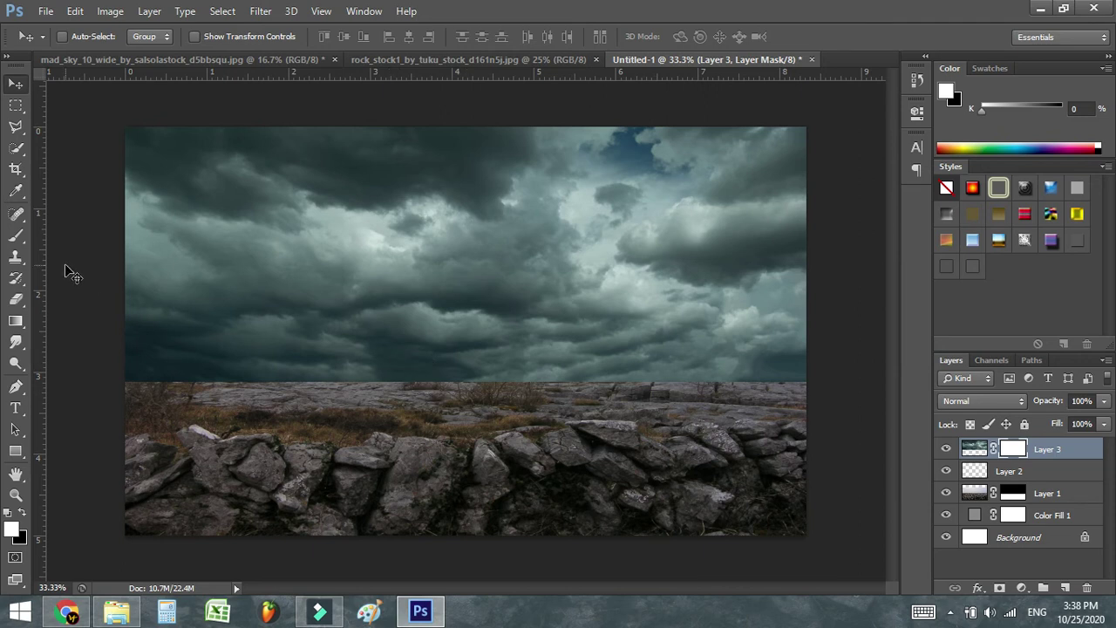
click(16, 320)
mouse_move(444, 366)
mouse_down()
mouse_move(453, 387)
mouse_move(451, 364)
mouse_move(460, 380)
mouse_move(465, 364)
mouse_move(453, 345)
mouse_move(456, 358)
mouse_up()
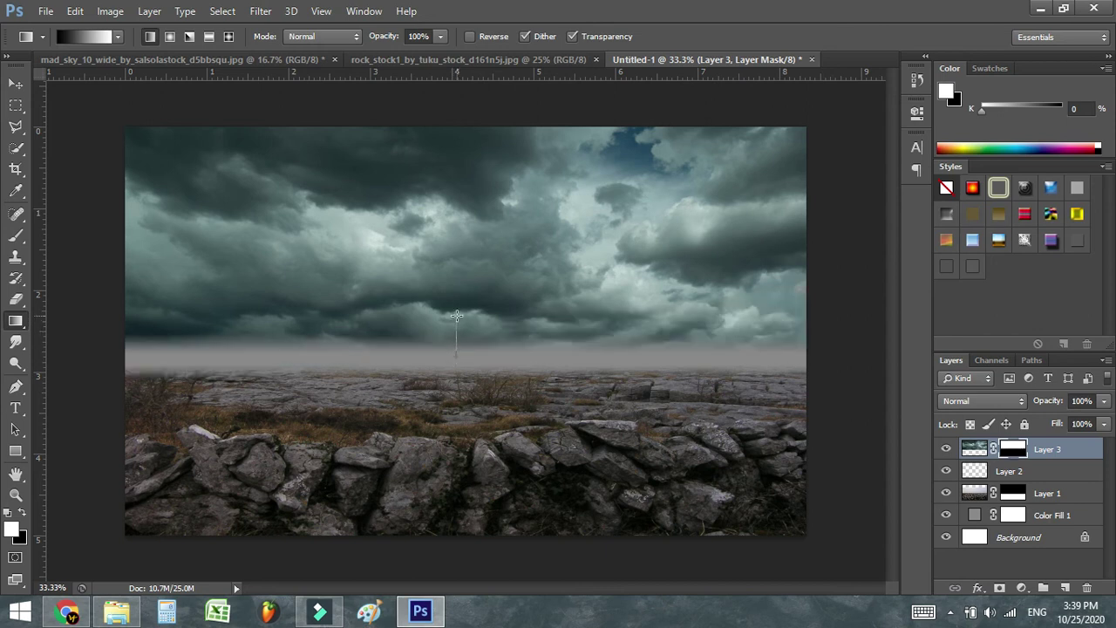
drag(458, 311, 455, 349)
key(v)
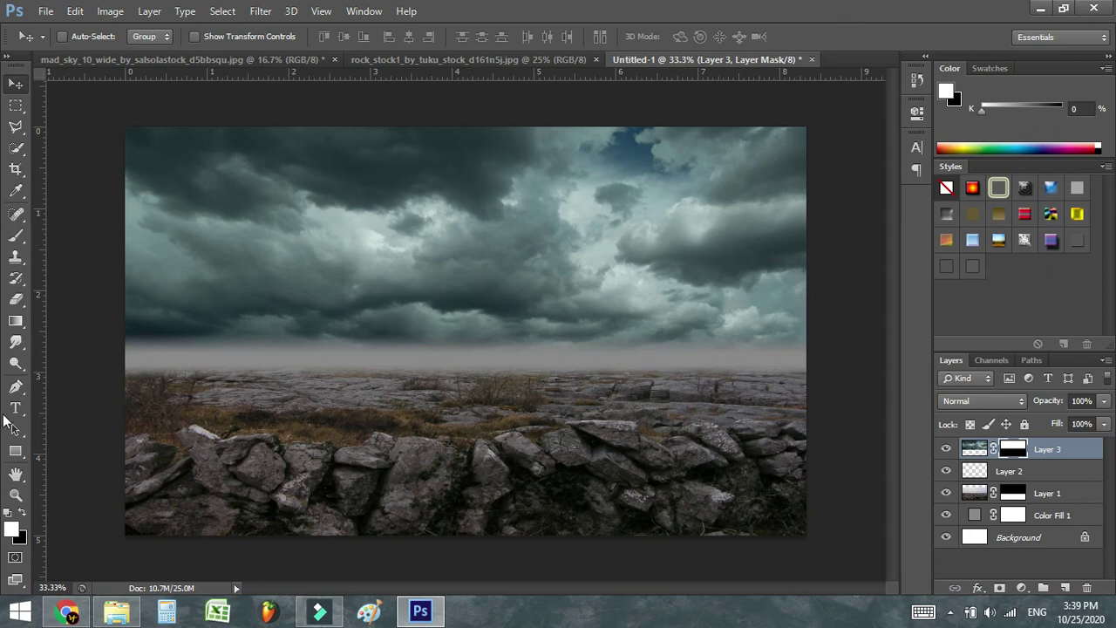
click(21, 326)
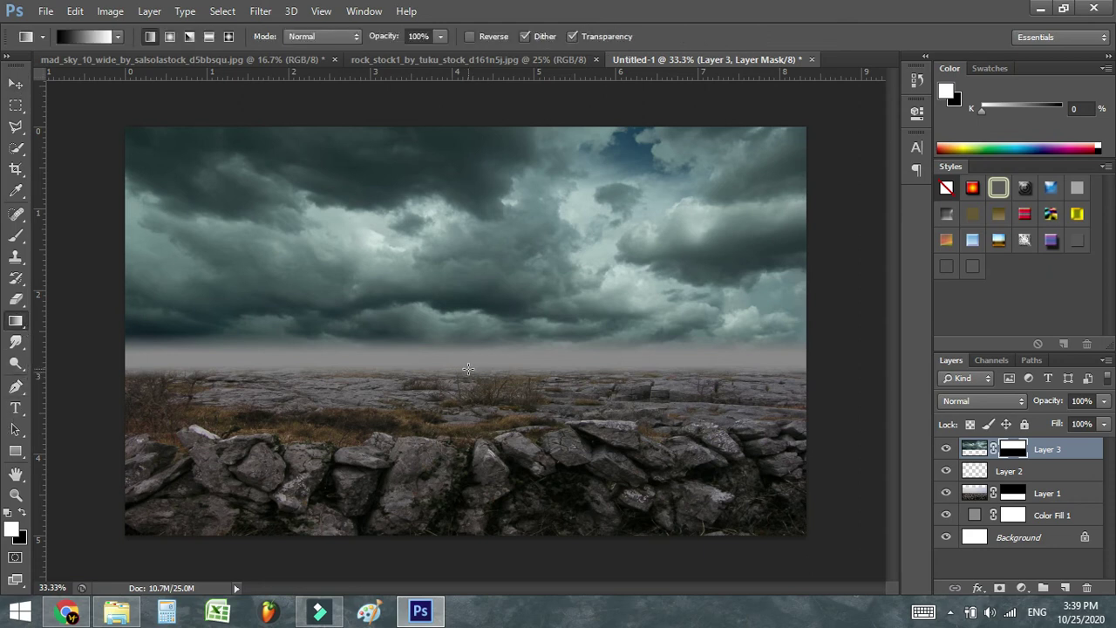
drag(465, 348, 470, 306)
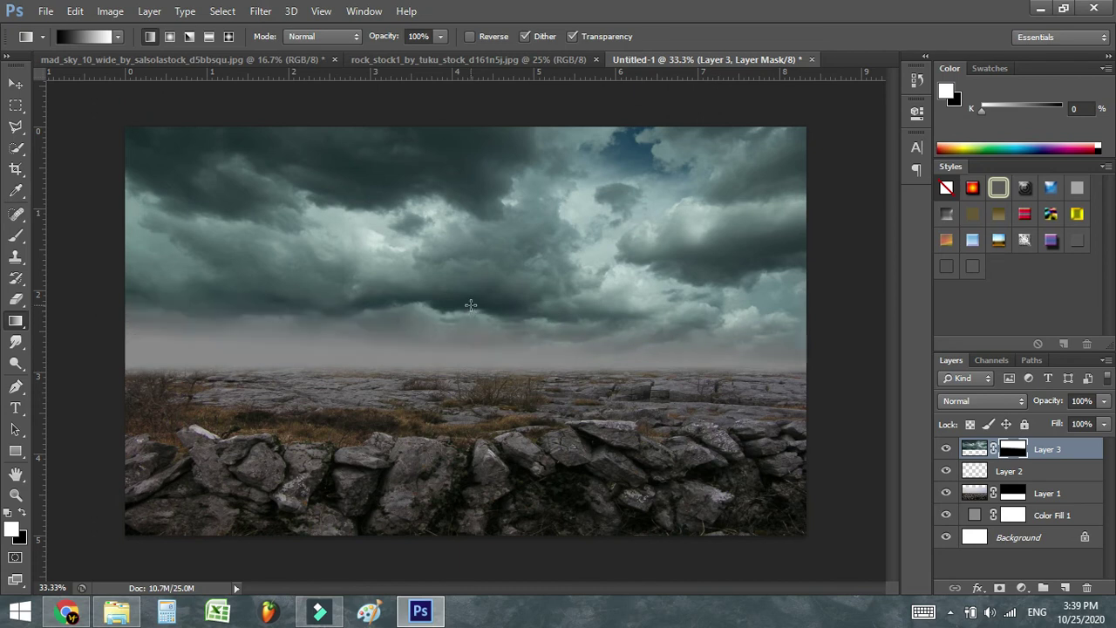
key(ctrl+z)
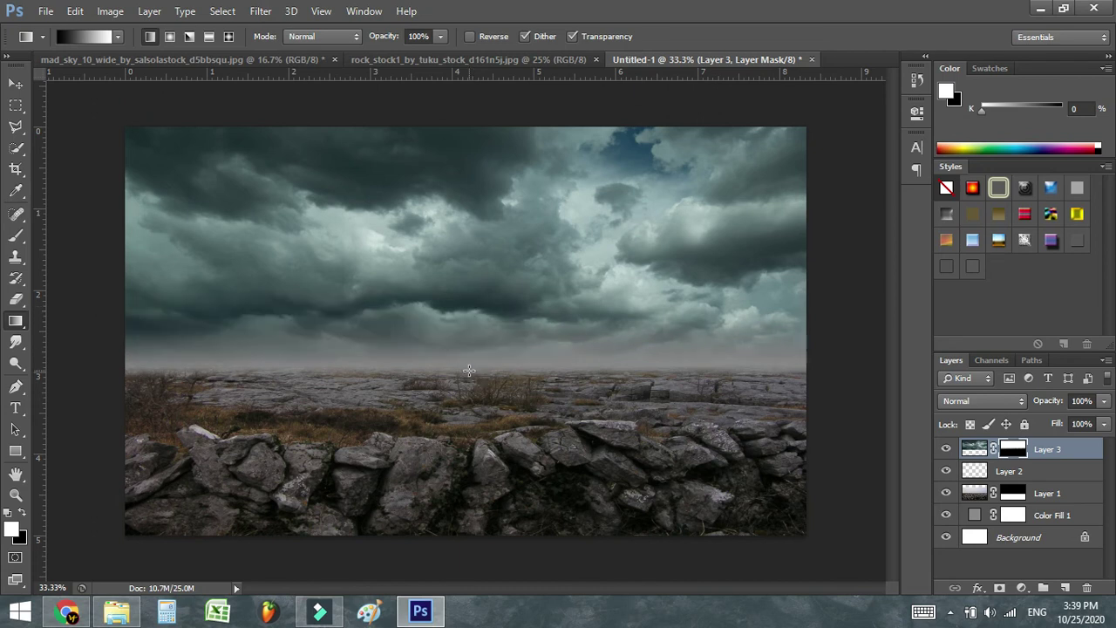
mouse_move(469, 324)
mouse_down()
mouse_move(459, 308)
mouse_move(473, 293)
mouse_up()
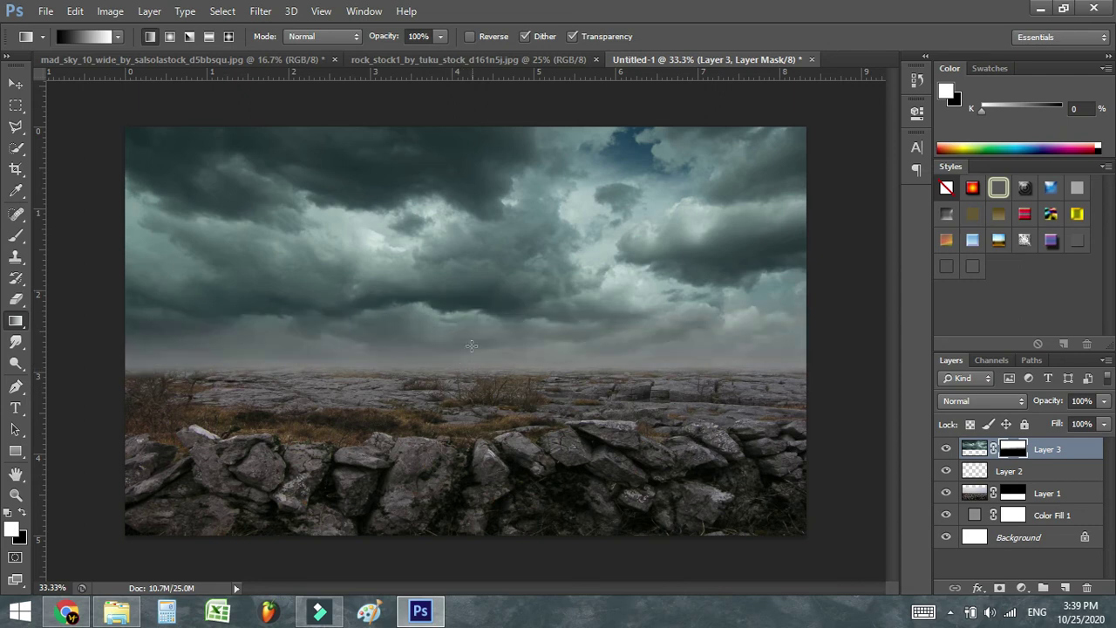
drag(477, 373, 472, 271)
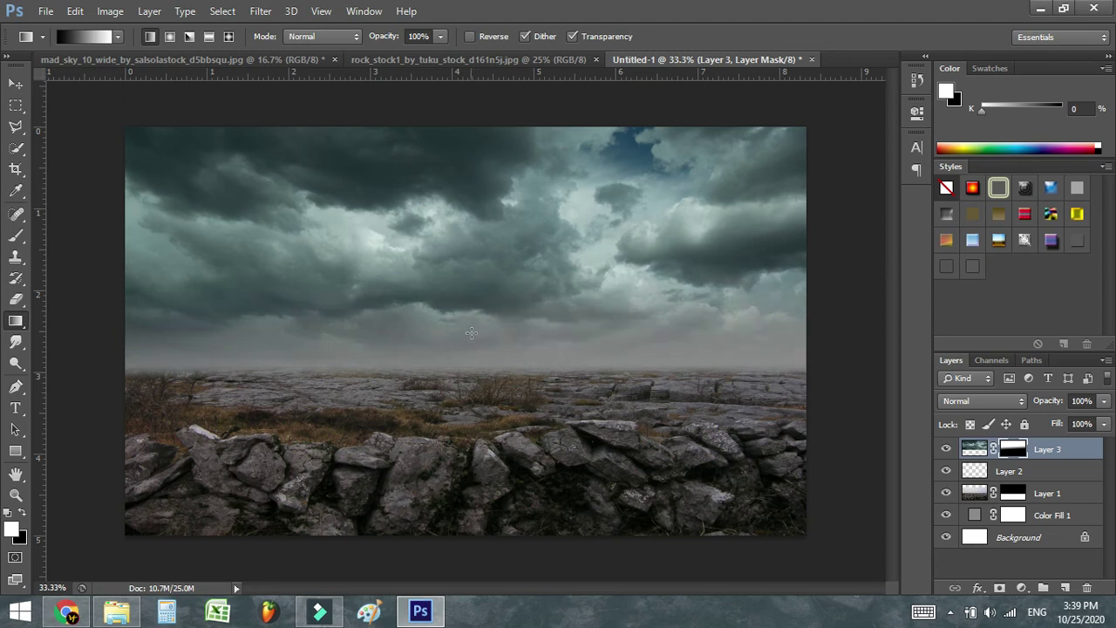
key(v)
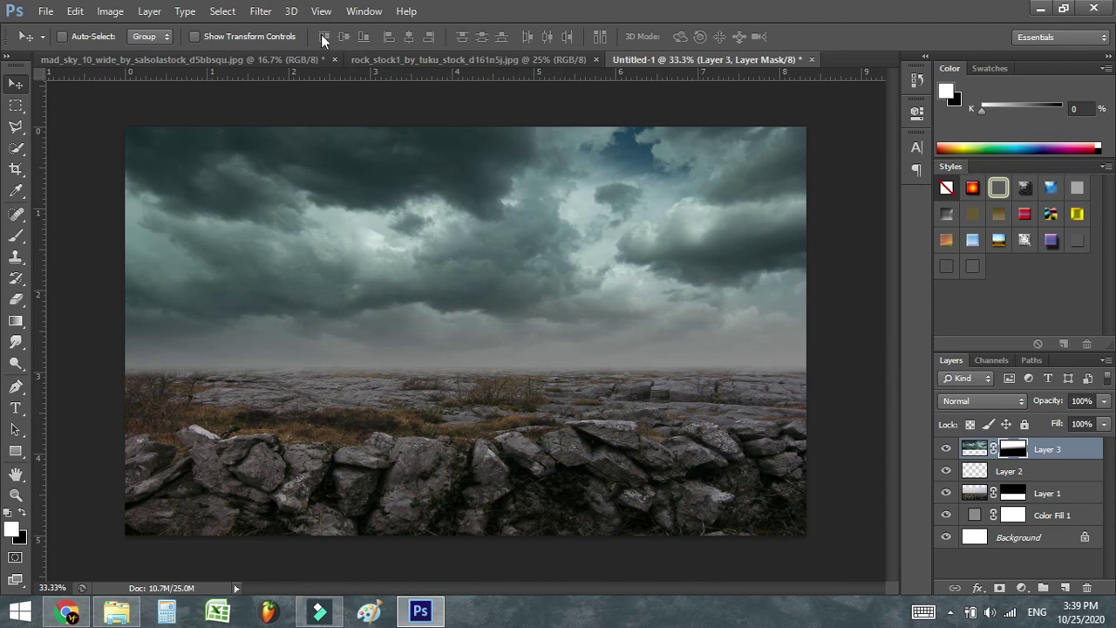
Apply a Zoom Radial Blur with Amount 2 to the cloud sky layer
click(261, 11)
mouse_move(268, 176)
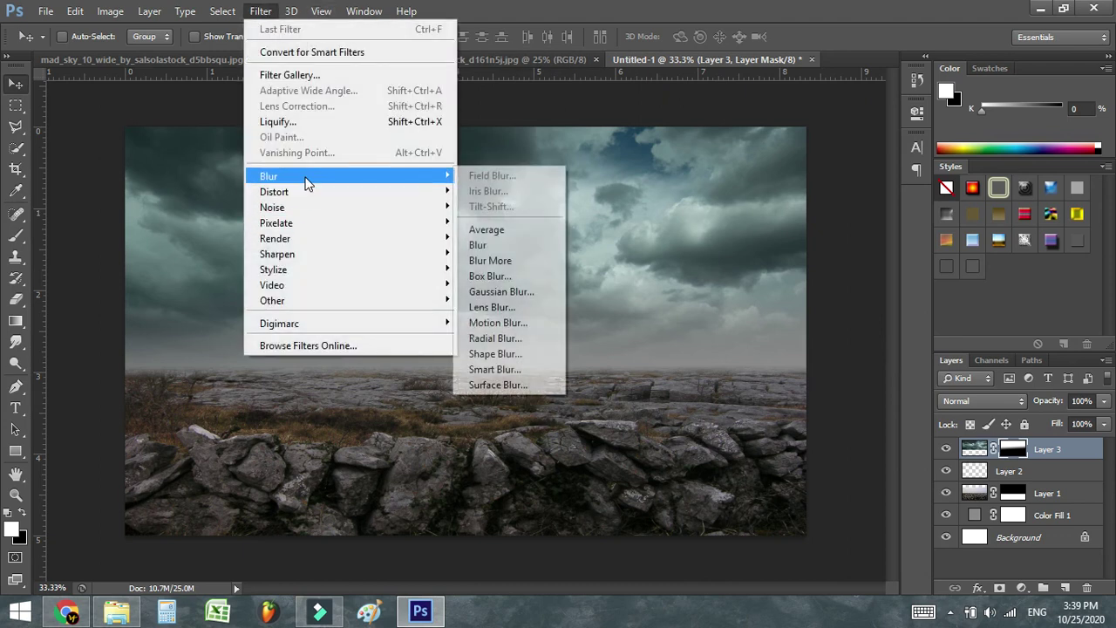
click(497, 338)
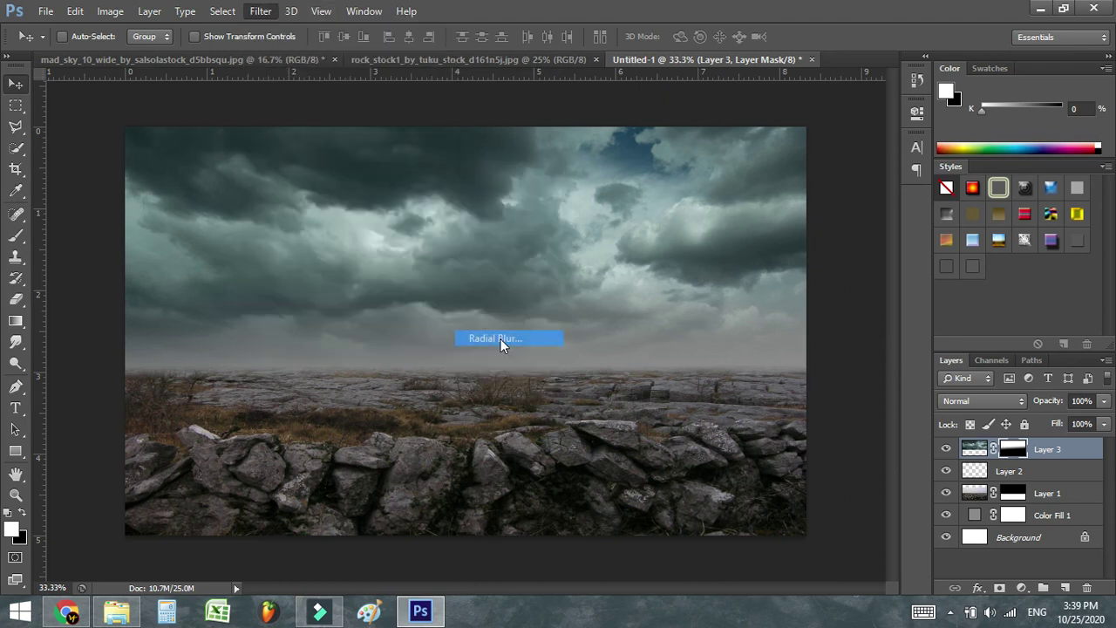
click(476, 248)
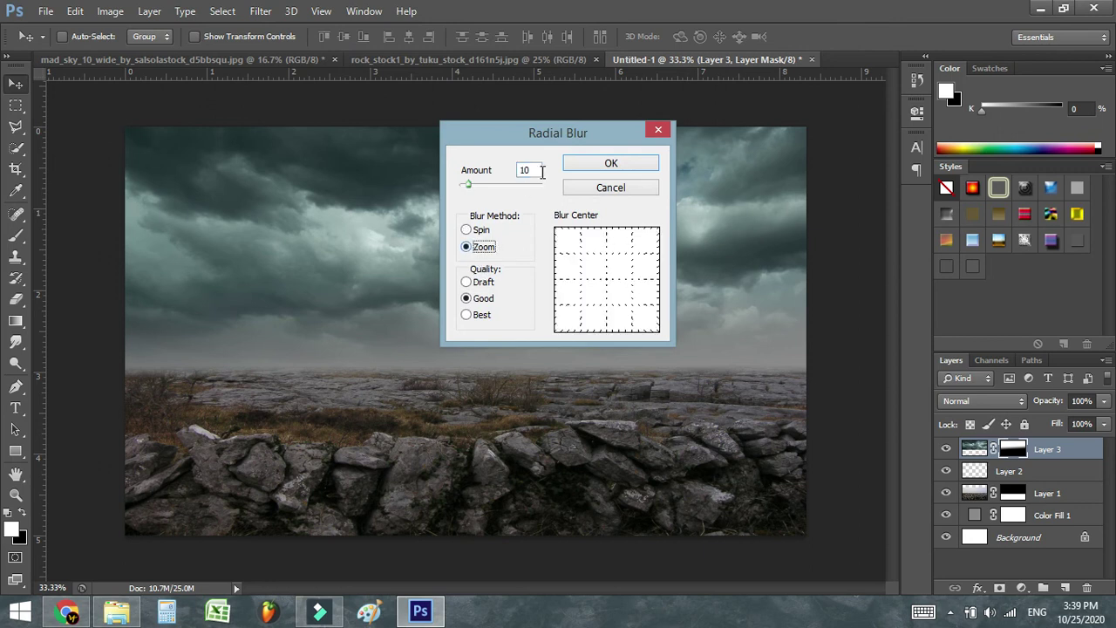
double_click(534, 170)
text(2)
click(615, 164)
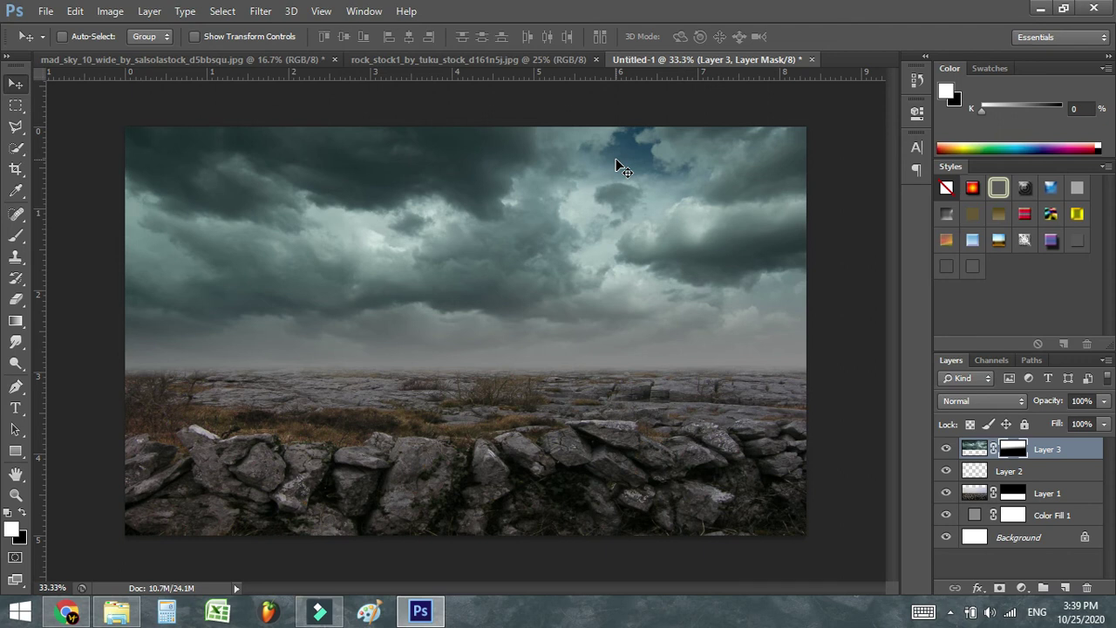
Warp Layer 3, bending its left and right sides outward into a dome shape
key(ctrl+t)
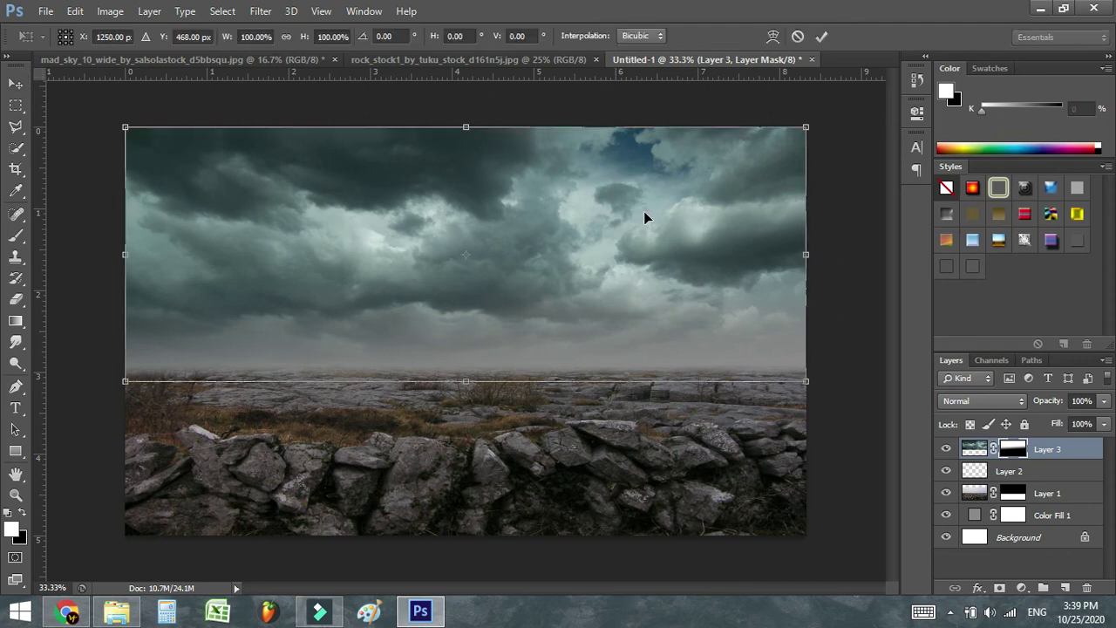
right_click(621, 213)
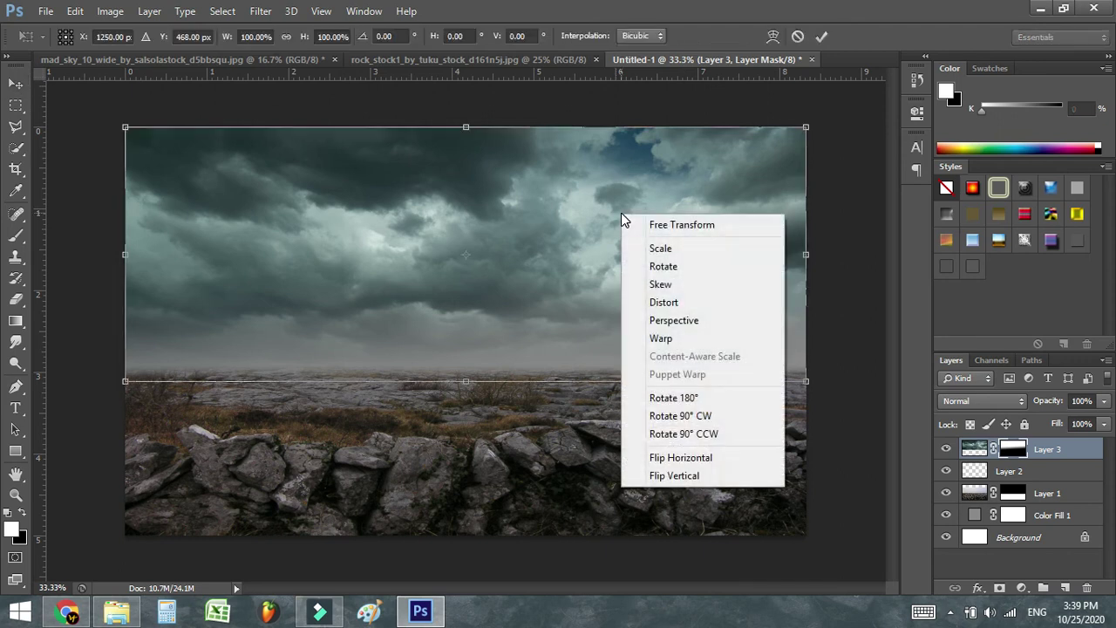
click(682, 285)
right_click(640, 266)
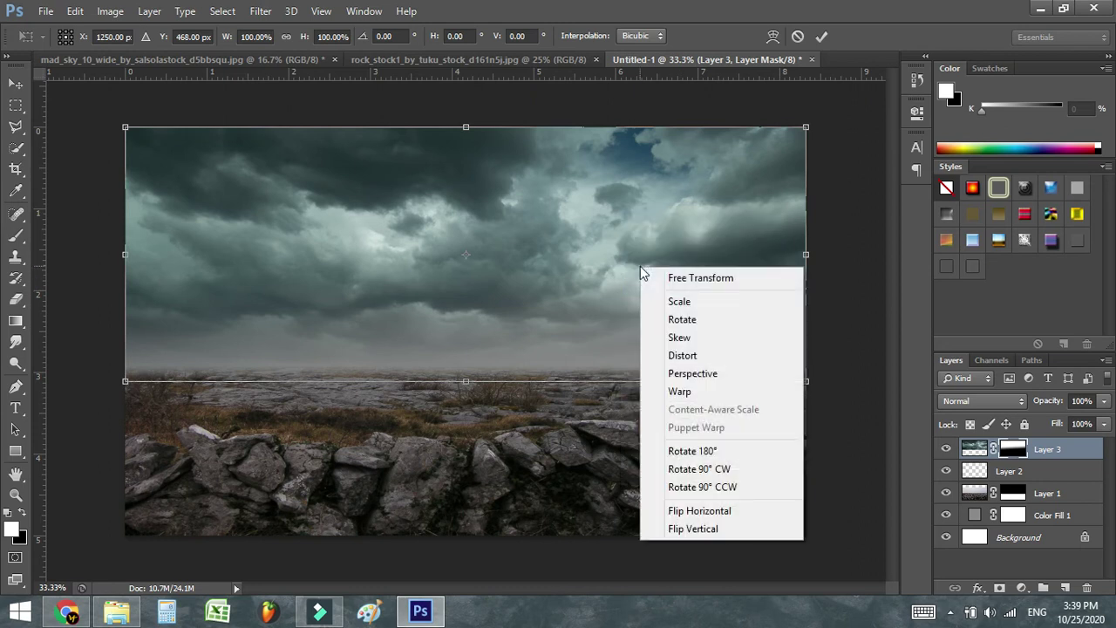
click(672, 355)
mouse_move(652, 258)
mouse_down()
mouse_move(642, 261)
mouse_move(654, 260)
mouse_up()
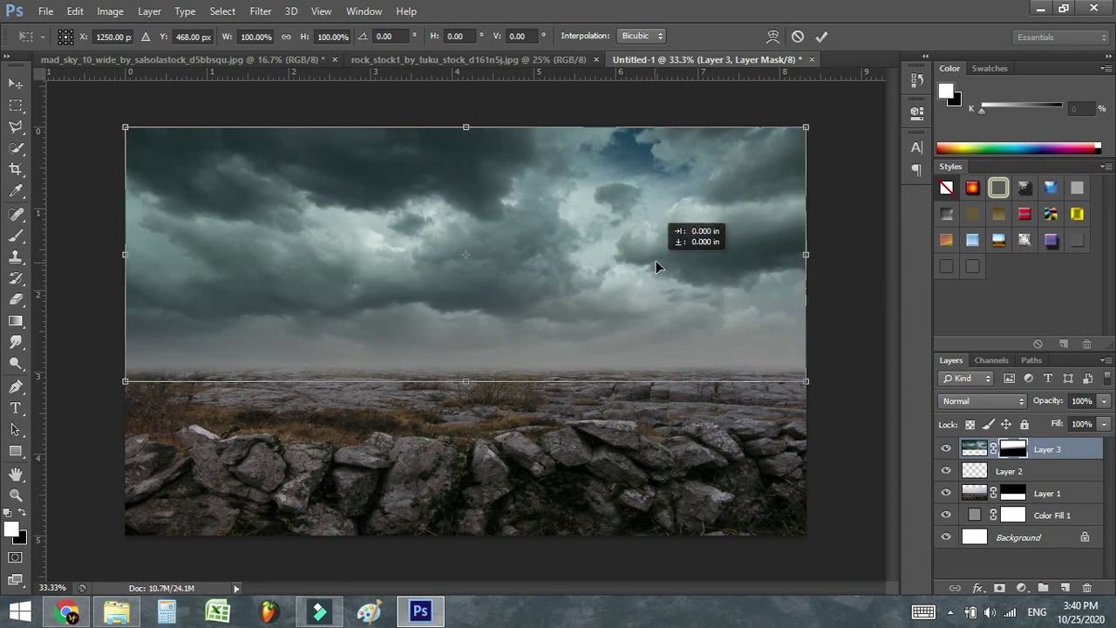
right_click(652, 252)
click(689, 378)
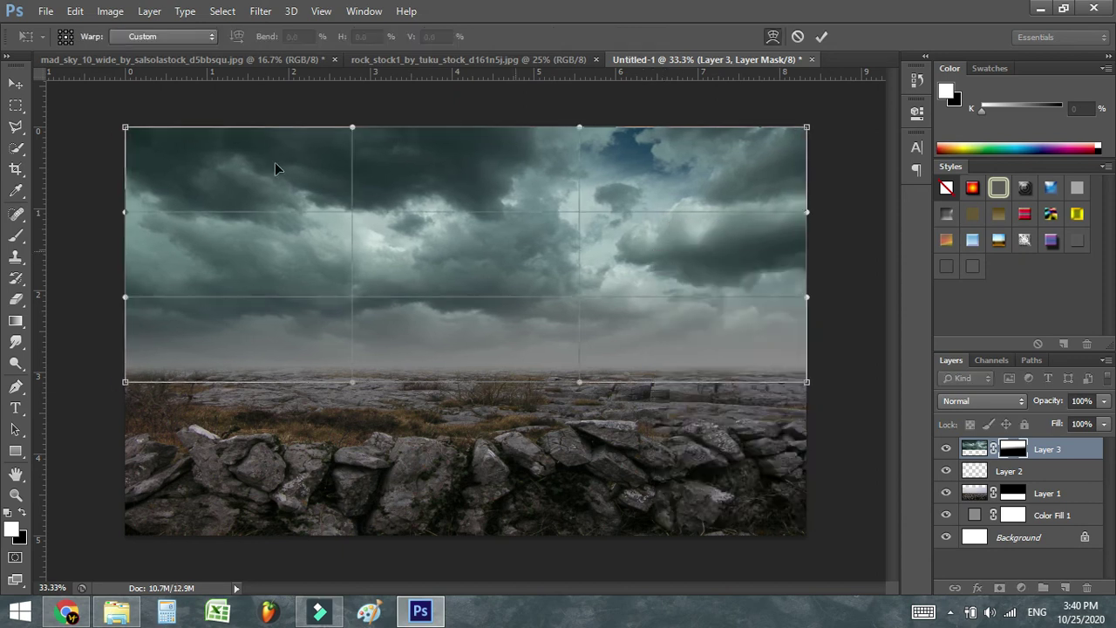
mouse_move(266, 211)
mouse_down()
mouse_move(228, 181)
mouse_move(241, 185)
mouse_up()
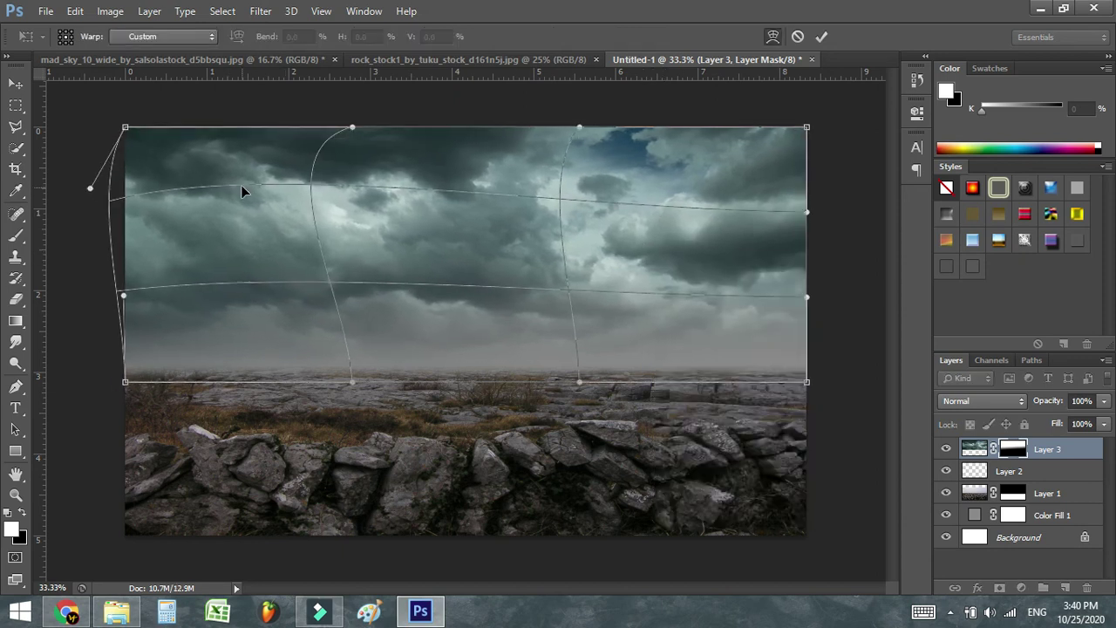
mouse_move(636, 219)
mouse_down()
mouse_move(720, 193)
mouse_move(689, 247)
mouse_move(695, 236)
mouse_move(678, 212)
mouse_move(599, 266)
mouse_up()
double_click(574, 379)
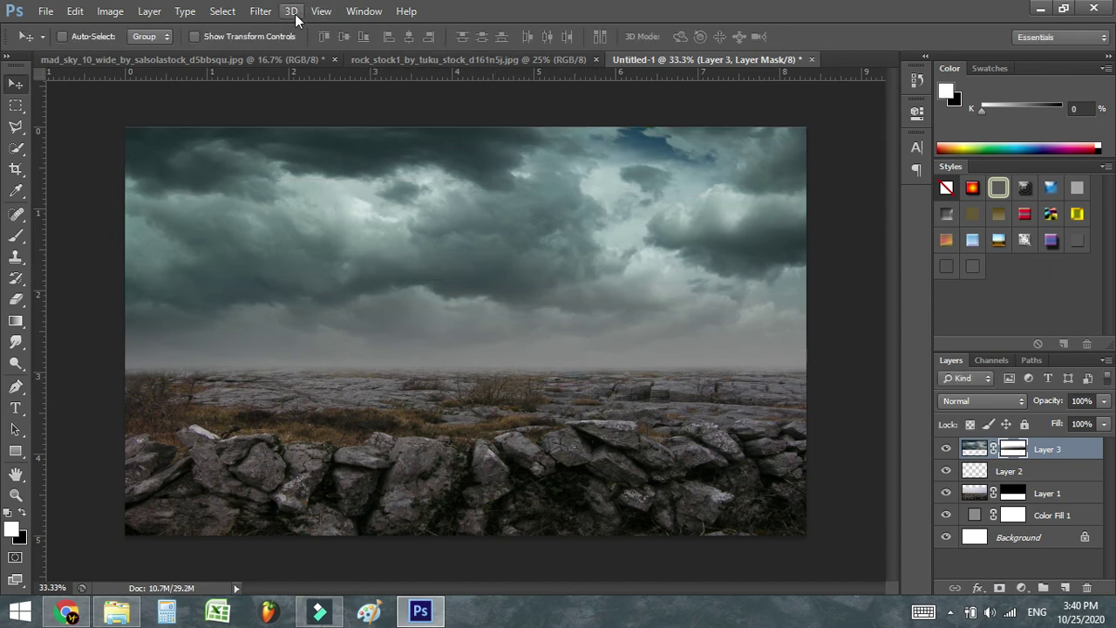
Apply a second Zoom radial blur to the sky, amount 9, Best quality
click(260, 11)
mouse_move(269, 176)
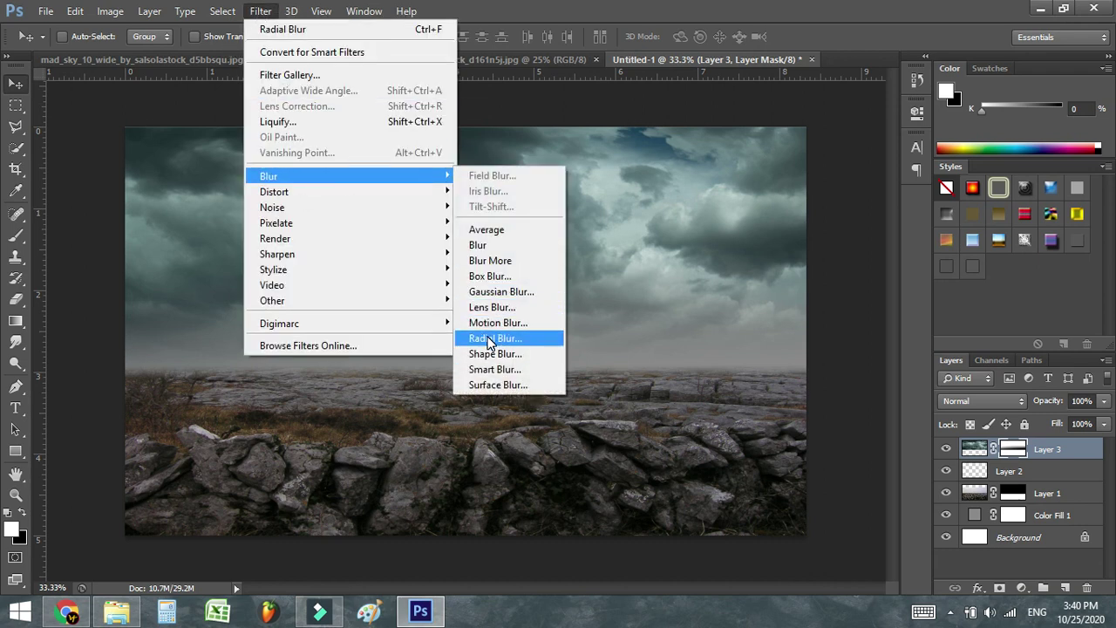
click(488, 336)
click(477, 247)
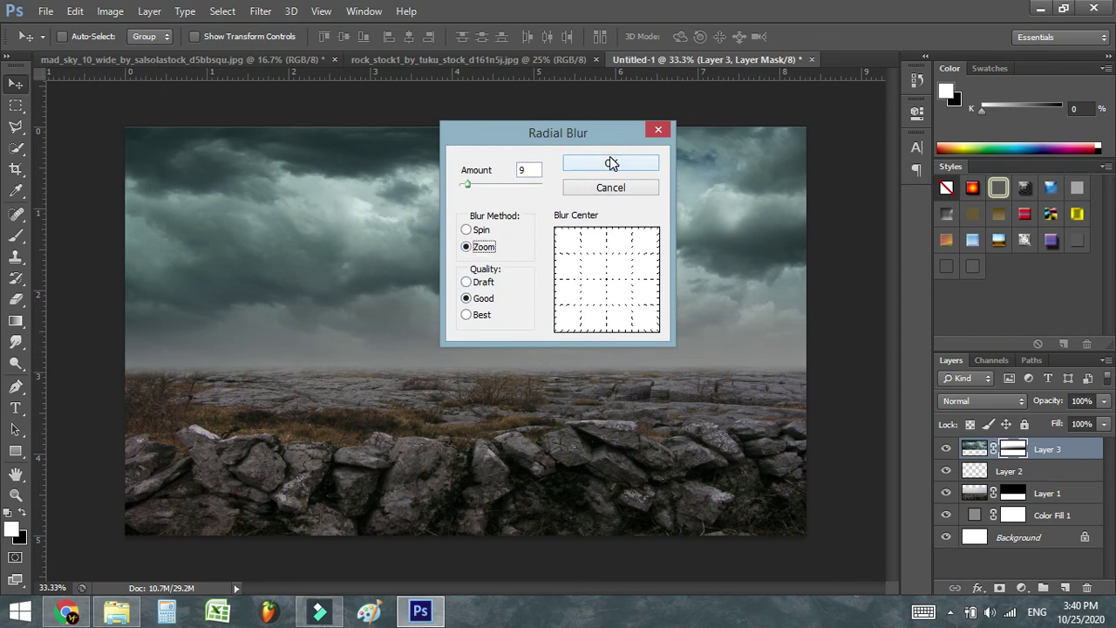
click(466, 316)
click(613, 163)
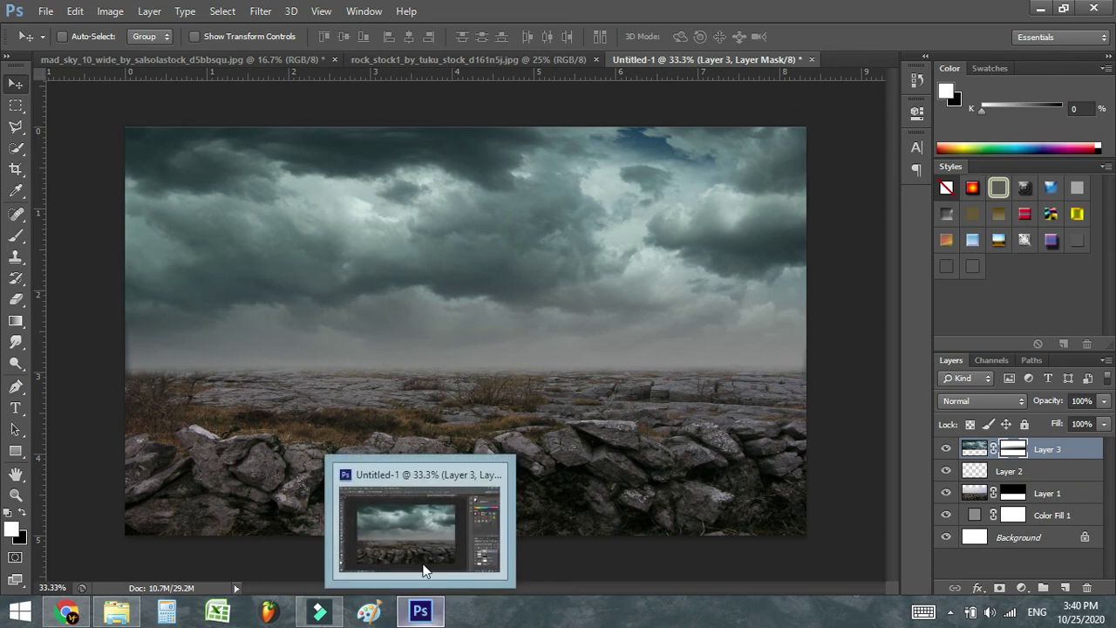
Bring up the Save As dialog for the composite as a PSD
click(427, 613)
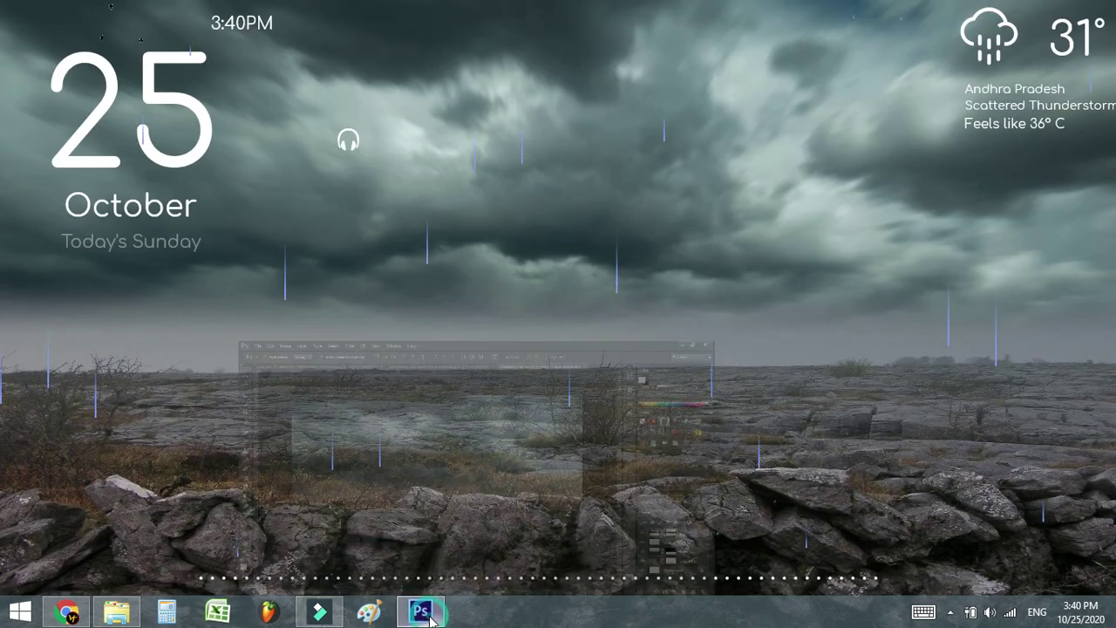
click(427, 613)
key(ctrl+s)
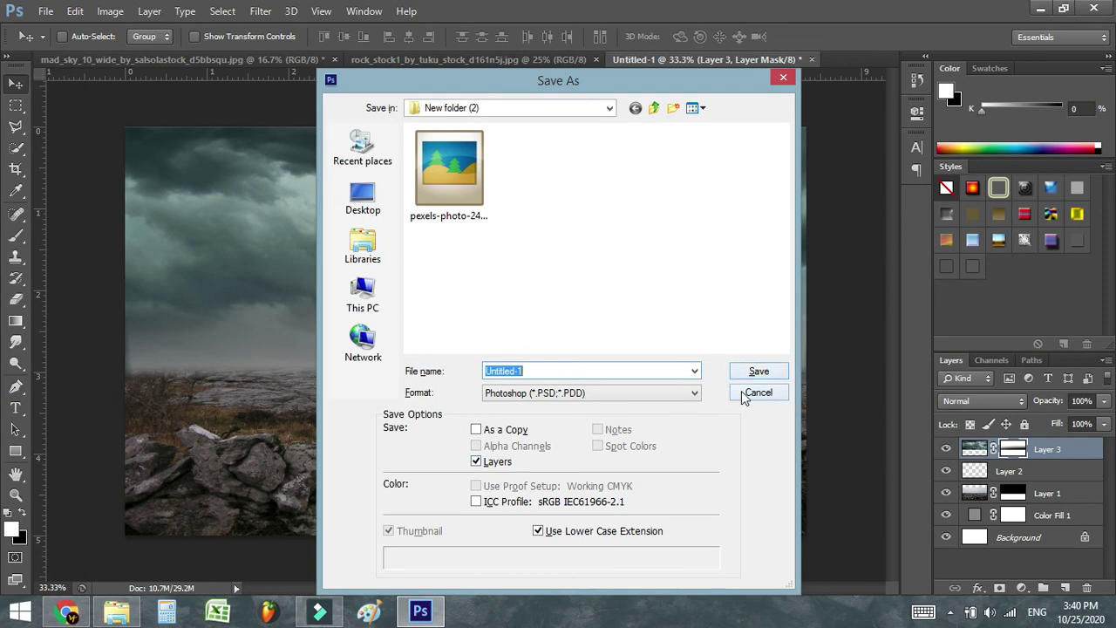
Decline replacing the existing photo, preview it in Picasa, then cancel Save As
double_click(440, 194)
key(Escape)
right_click(466, 191)
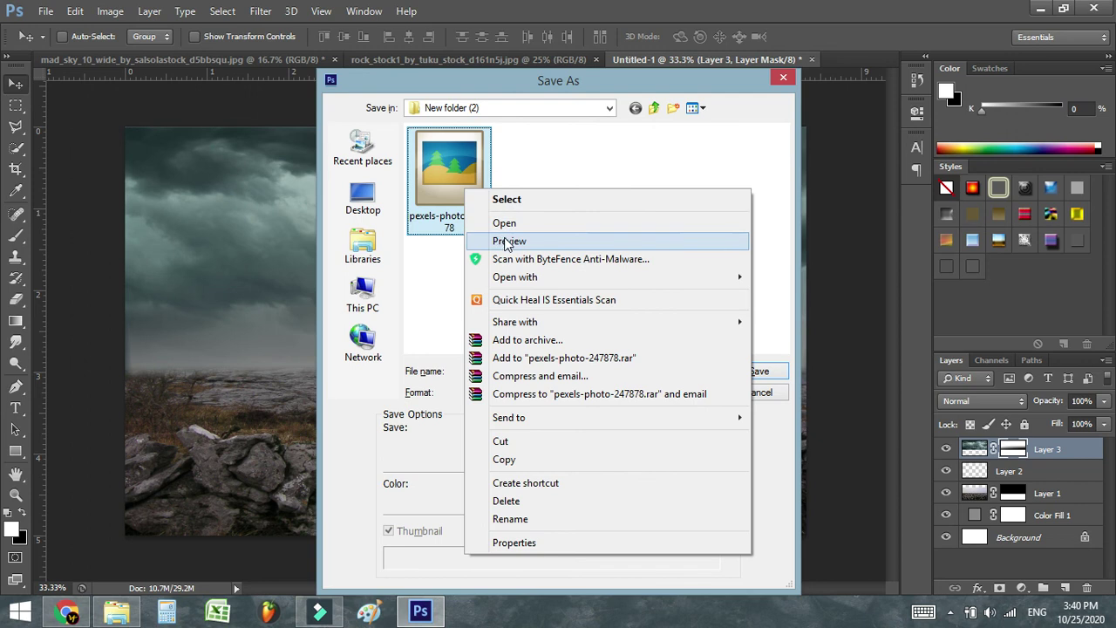
click(510, 241)
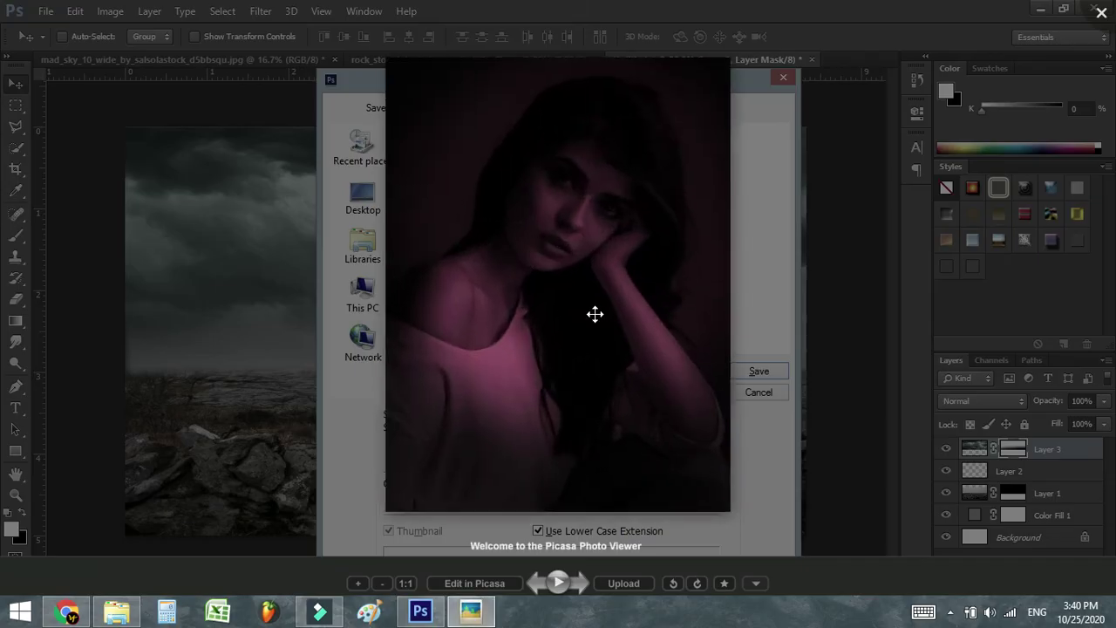
click(1102, 10)
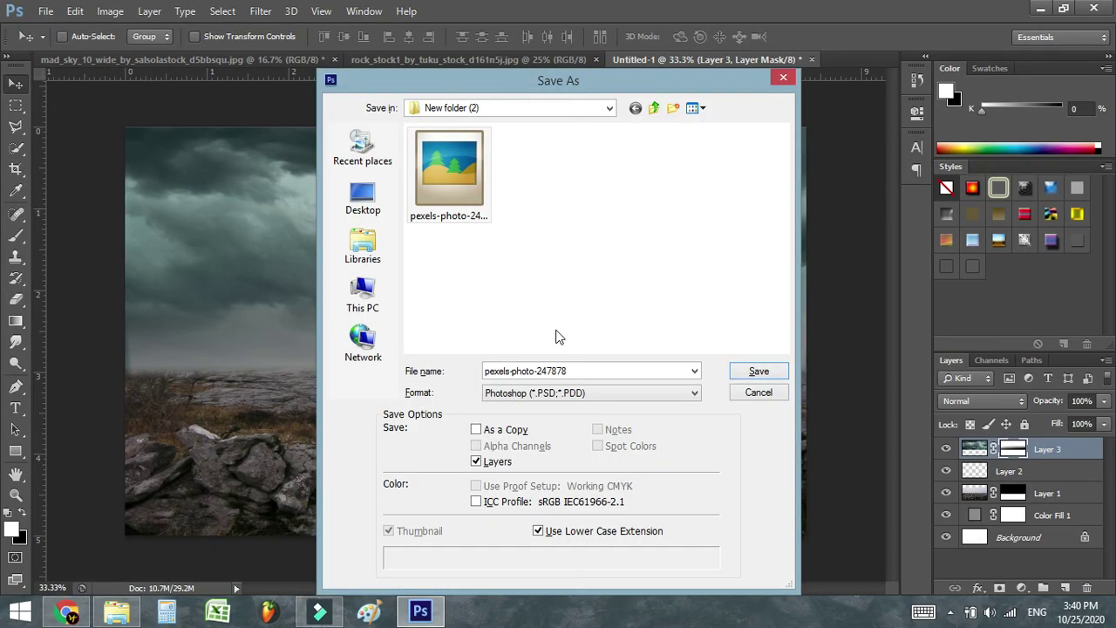
click(792, 77)
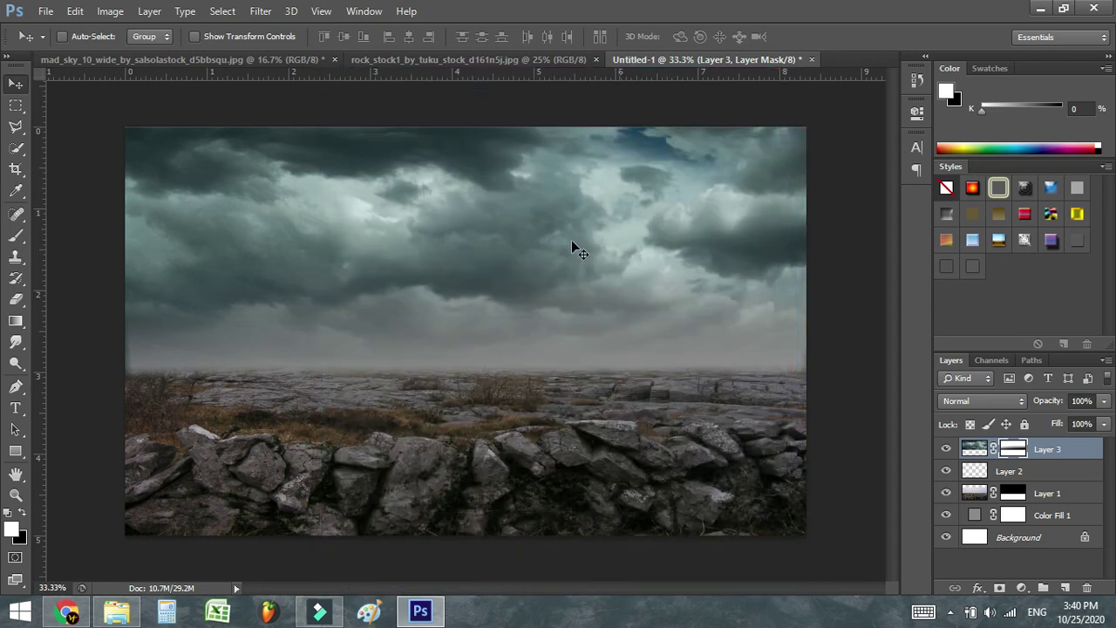
Close the on-screen keyboard from the system tray and bring up the screen recorder's options
click(951, 615)
click(963, 505)
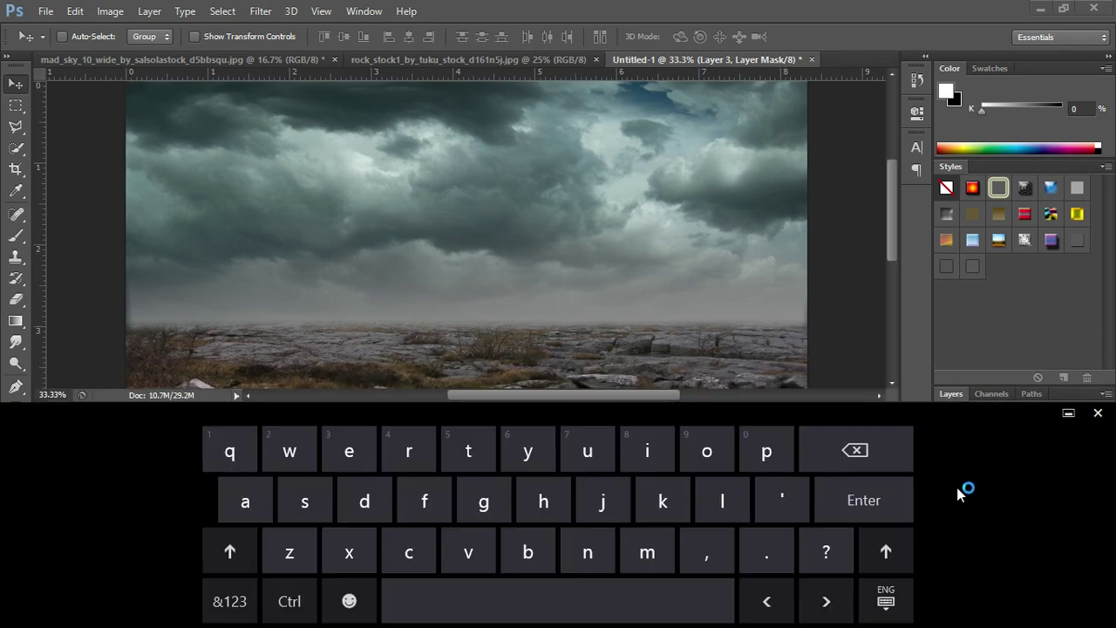
click(1098, 413)
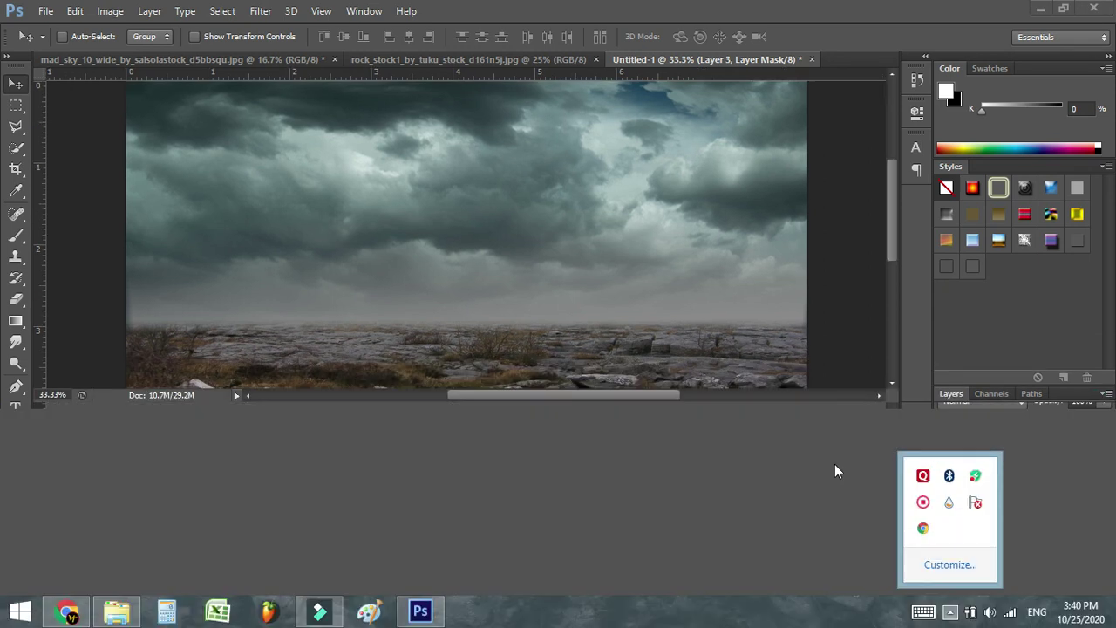
right_click(925, 528)
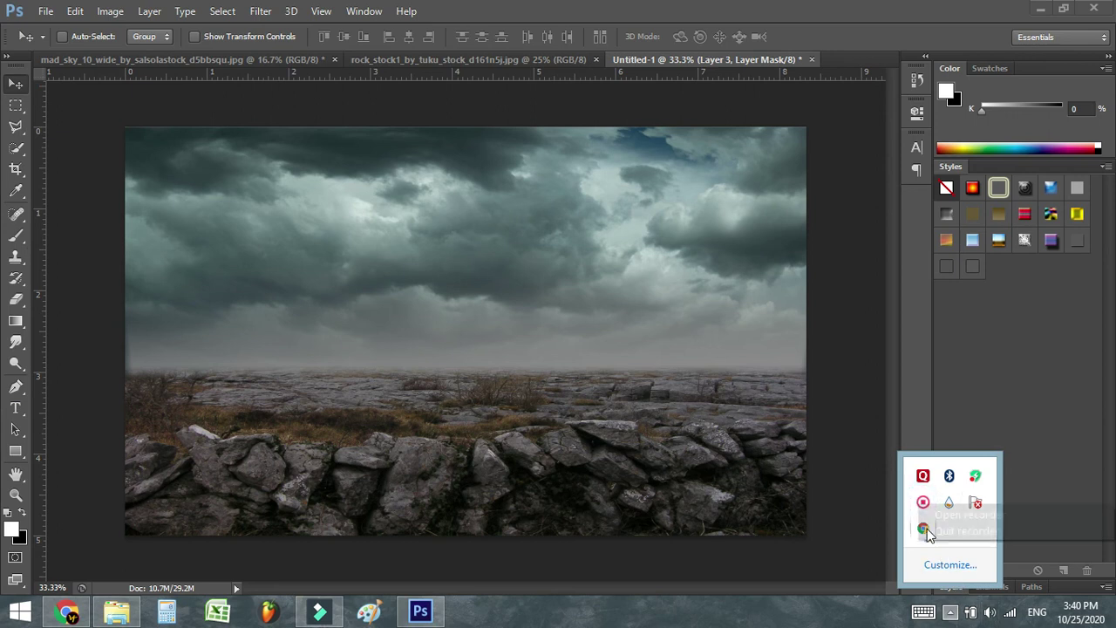